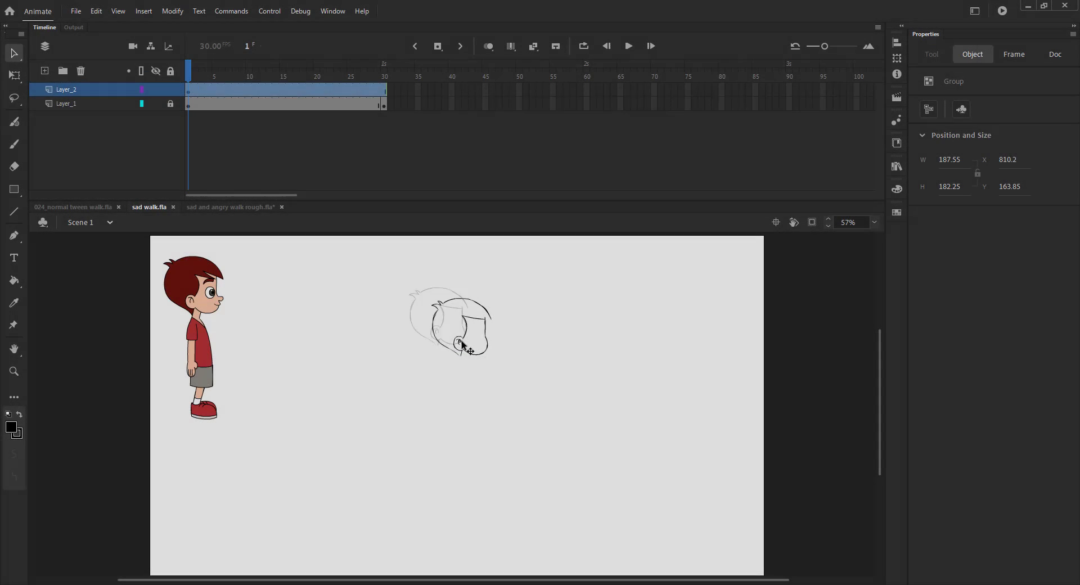
Rotate the sketched head group with Free Transform so the face tilts downward
key(q)
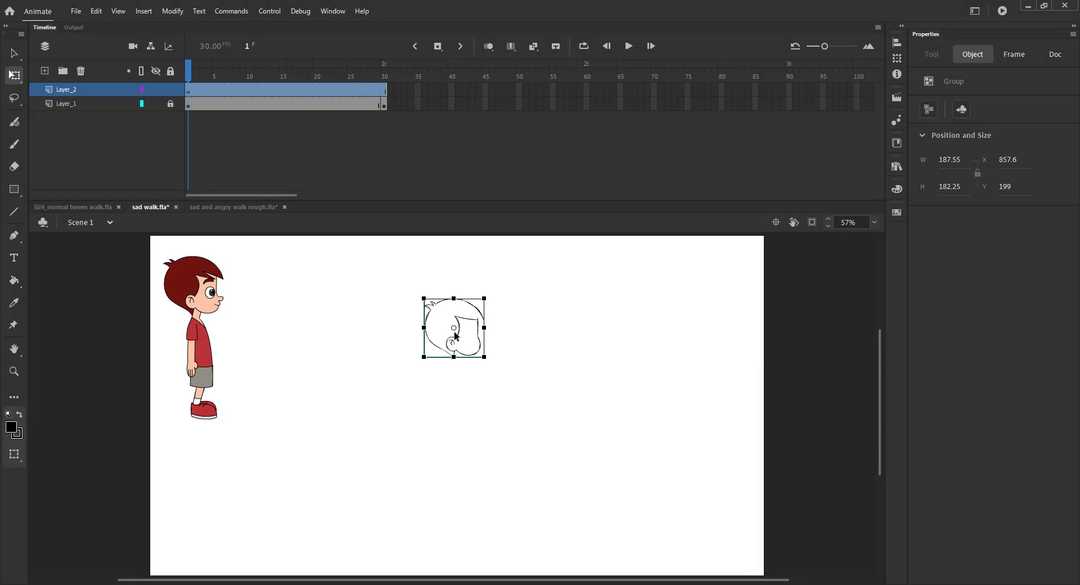
mouse_move(419, 300)
mouse_down()
mouse_move(432, 293)
mouse_move(418, 292)
mouse_up()
click(378, 293)
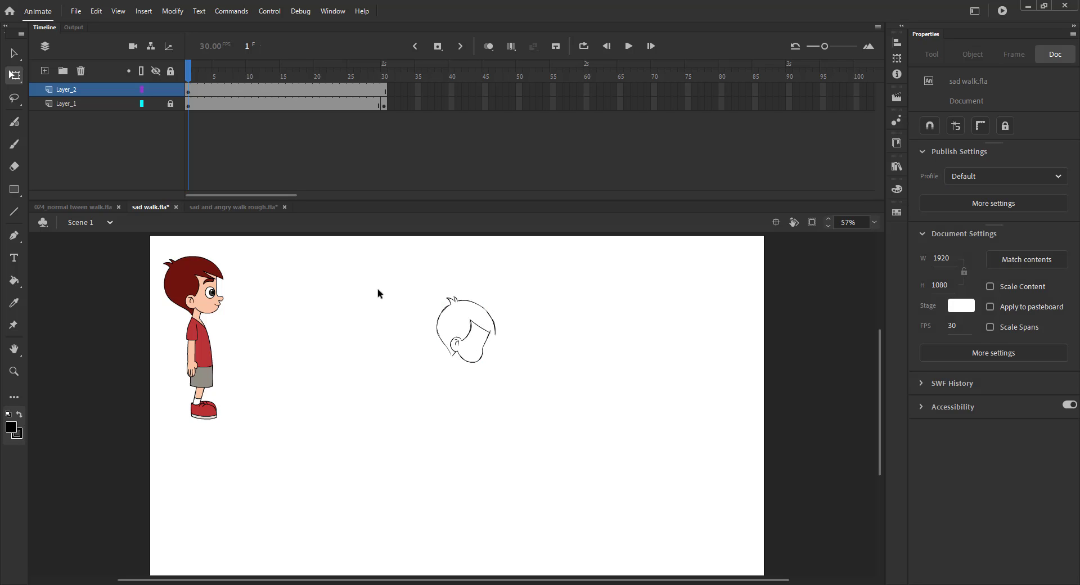
Sketch the neck and torso outline below the tilted head with the Classic Brush
key(z)
drag(362, 305, 563, 501)
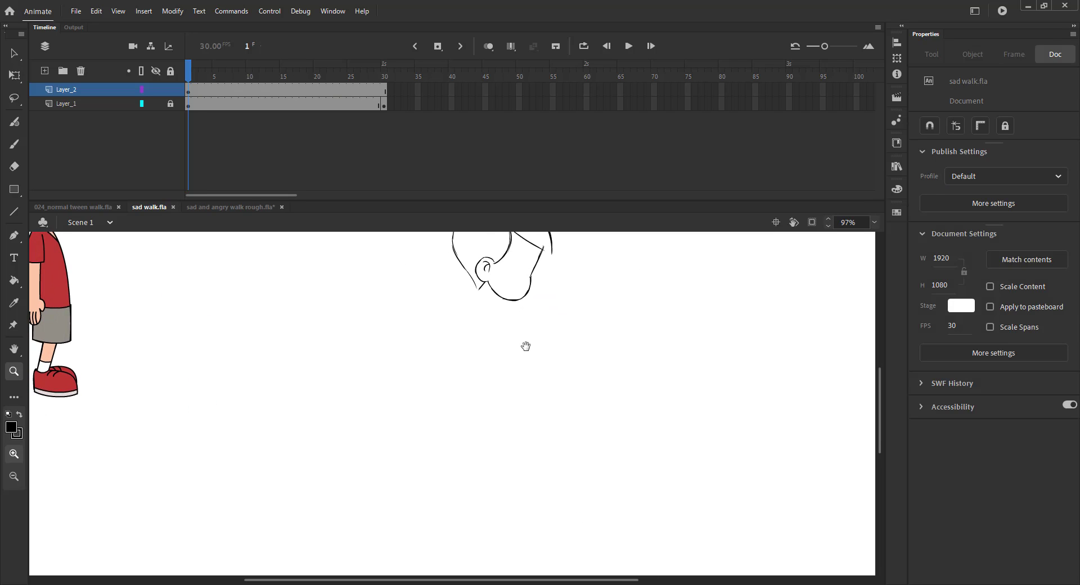
key(b)
drag(491, 290, 461, 308)
key(ctrl+s)
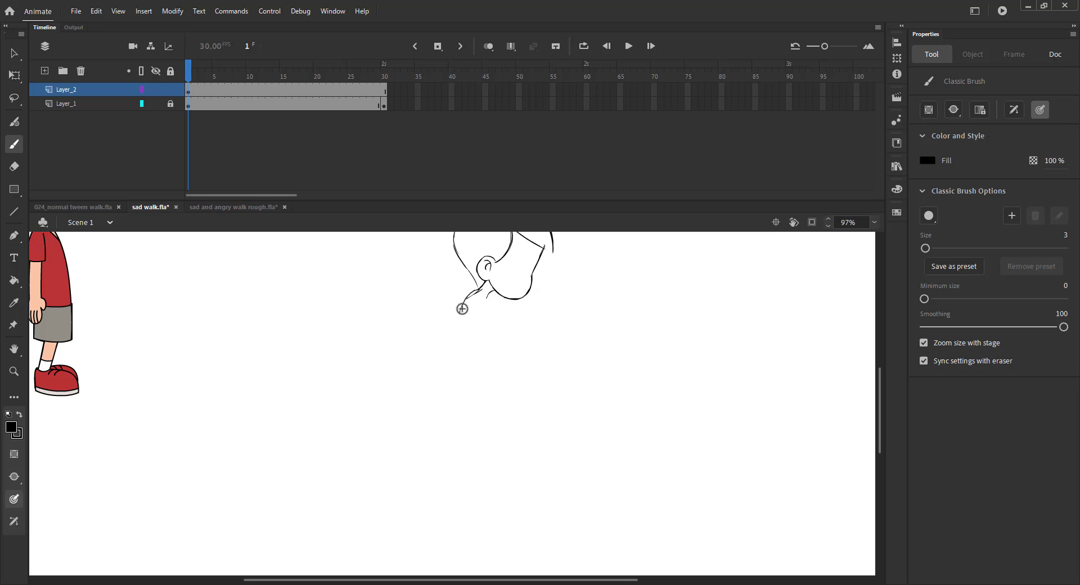
key(ctrl+z)
drag(478, 289, 455, 353)
mouse_move(479, 291)
mouse_down()
mouse_move(485, 359)
mouse_move(457, 357)
mouse_up()
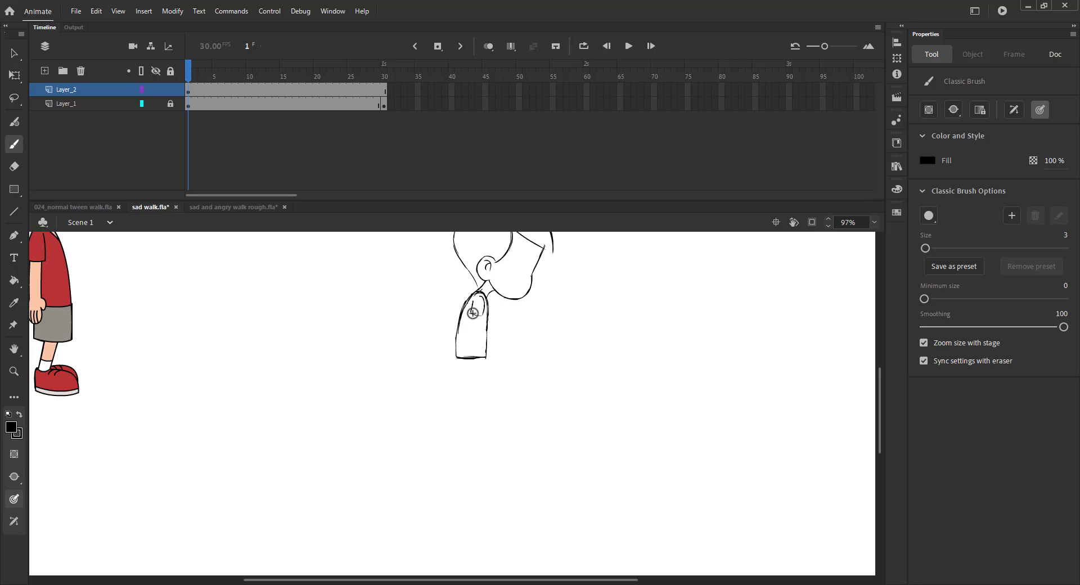
Sketch the sleeve, the hanging arm and the side lines of the shorts, and save the file
mouse_move(477, 315)
mouse_down()
mouse_move(468, 358)
mouse_move(465, 342)
mouse_move(448, 387)
mouse_move(486, 359)
mouse_move(495, 395)
mouse_up()
key(ctrl+s)
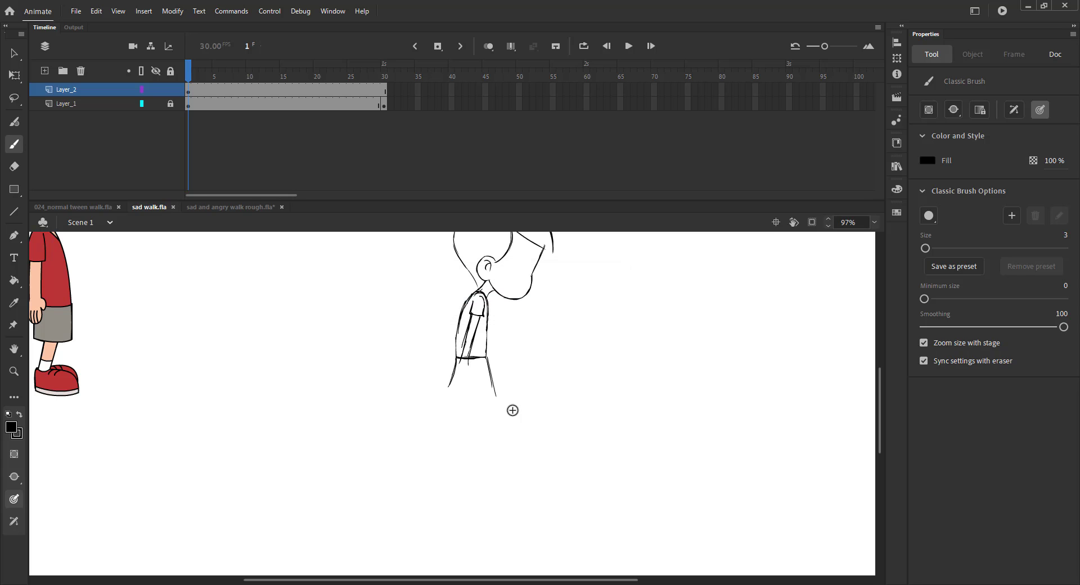
click(465, 366)
key(ctrl+s)
Lasso and delete the rough hand strokes and the shorts' back line below the waist, and save
key(z)
click(450, 368)
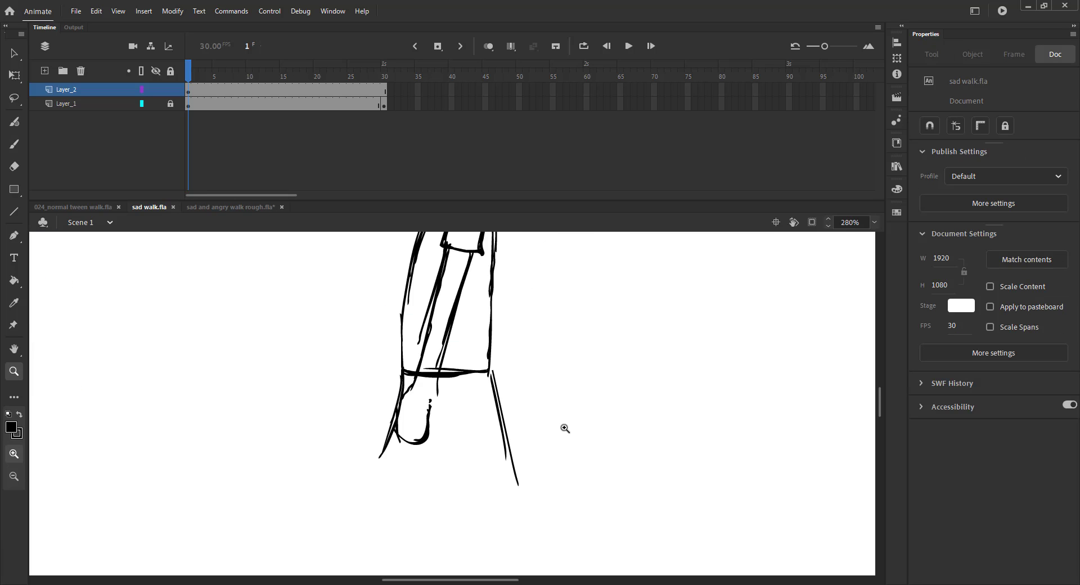
key(b)
drag(430, 400, 429, 421)
key(l)
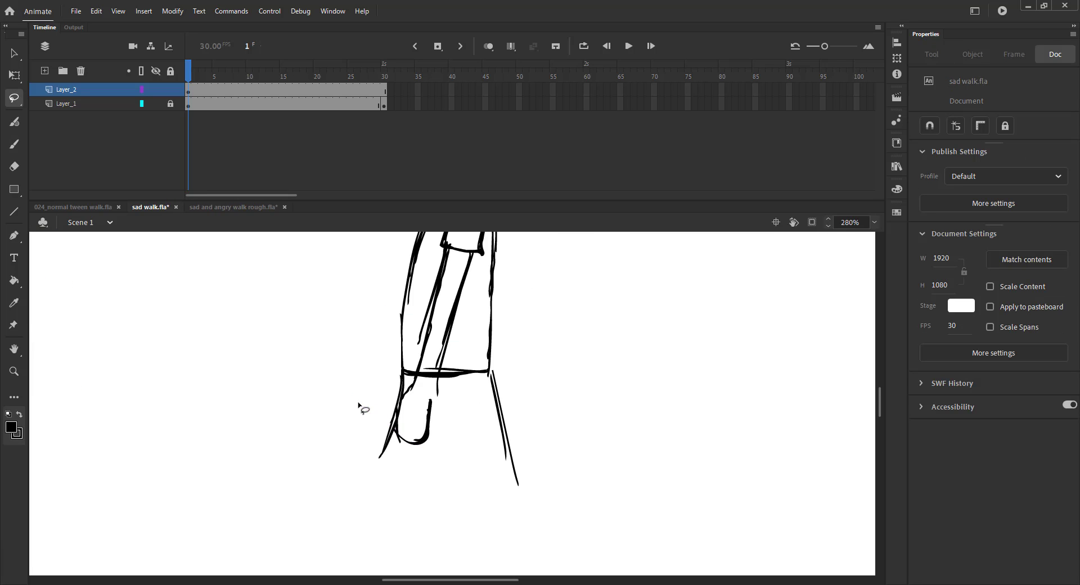
mouse_move(401, 484)
mouse_down()
mouse_move(342, 417)
mouse_move(433, 394)
mouse_move(389, 429)
mouse_up()
key(Delete)
key(ctrl+s)
Redraw the shorts' back edge and the hand with its thumb at the end of the arm, and save
key(b)
key(ctrl+s)
drag(401, 393, 371, 462)
key(ctrl+s)
mouse_move(412, 385)
mouse_down()
mouse_move(409, 440)
mouse_move(434, 432)
mouse_move(403, 419)
mouse_up()
drag(439, 390, 446, 417)
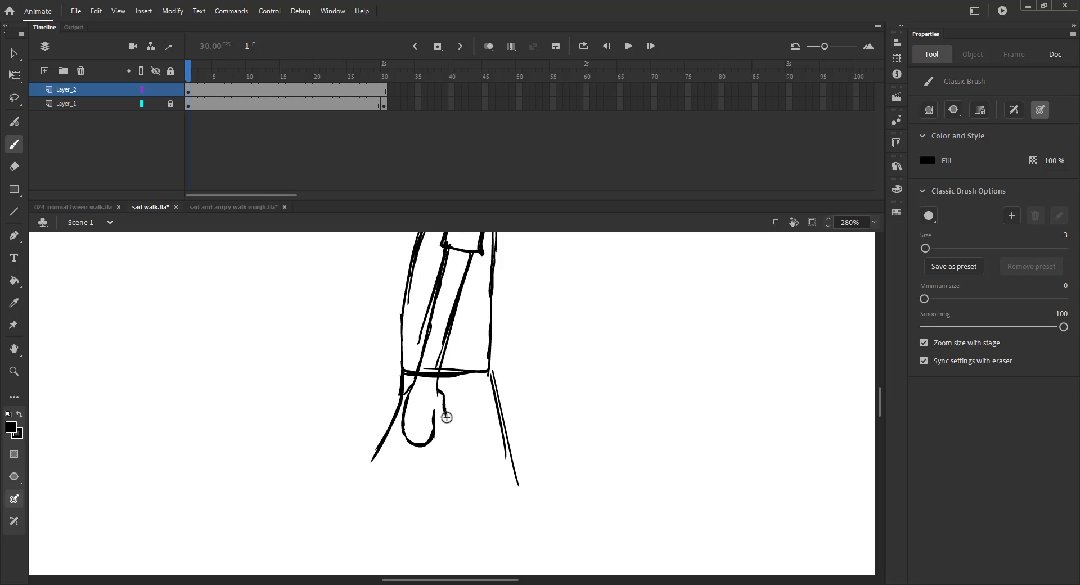
key(ctrl+s)
Draw the shorts' hems and the inner-leg line between the two shorts legs, cleaning up the stray lines
scroll(442, 419, down, 5)
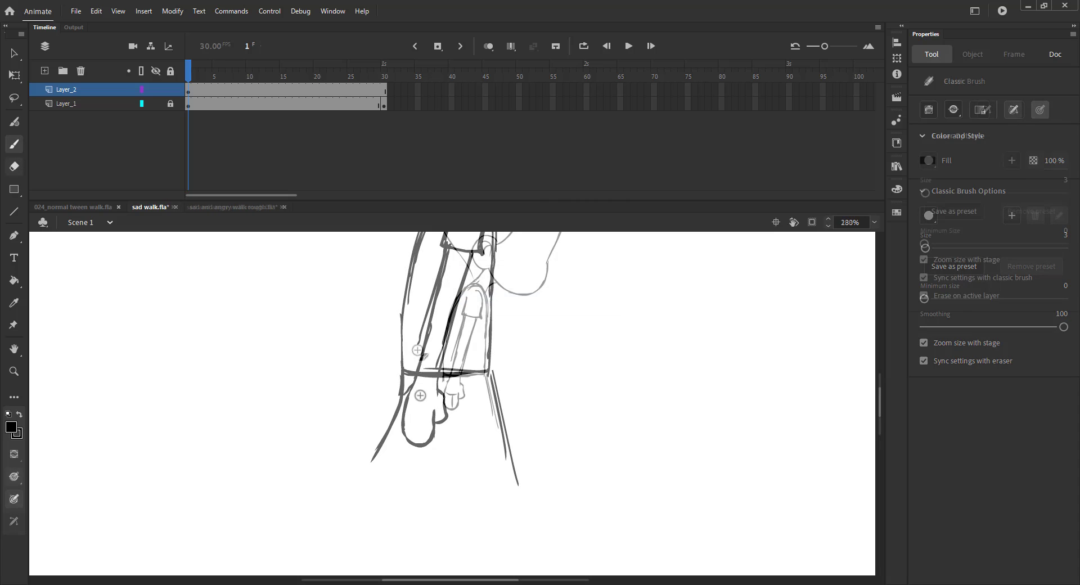
drag(468, 404, 464, 411)
mouse_move(444, 378)
mouse_down()
mouse_move(450, 422)
mouse_move(466, 406)
mouse_move(470, 424)
mouse_up()
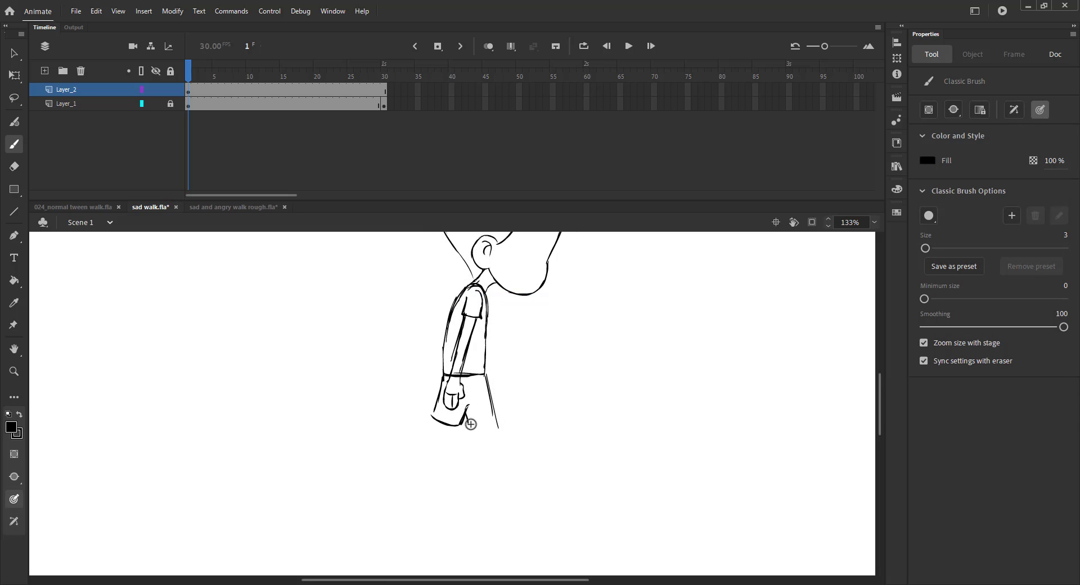
key(e)
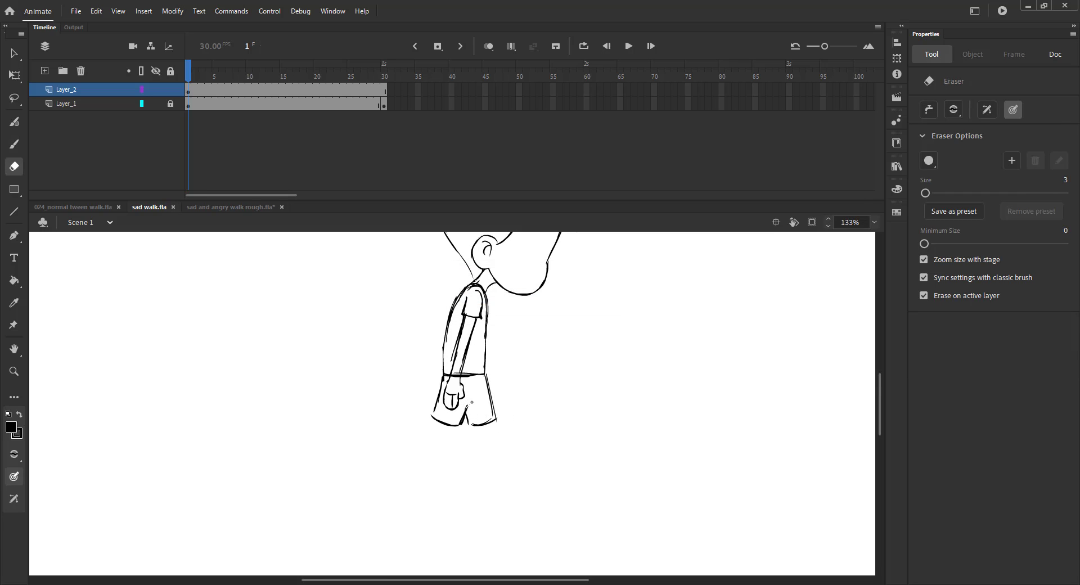
key(b)
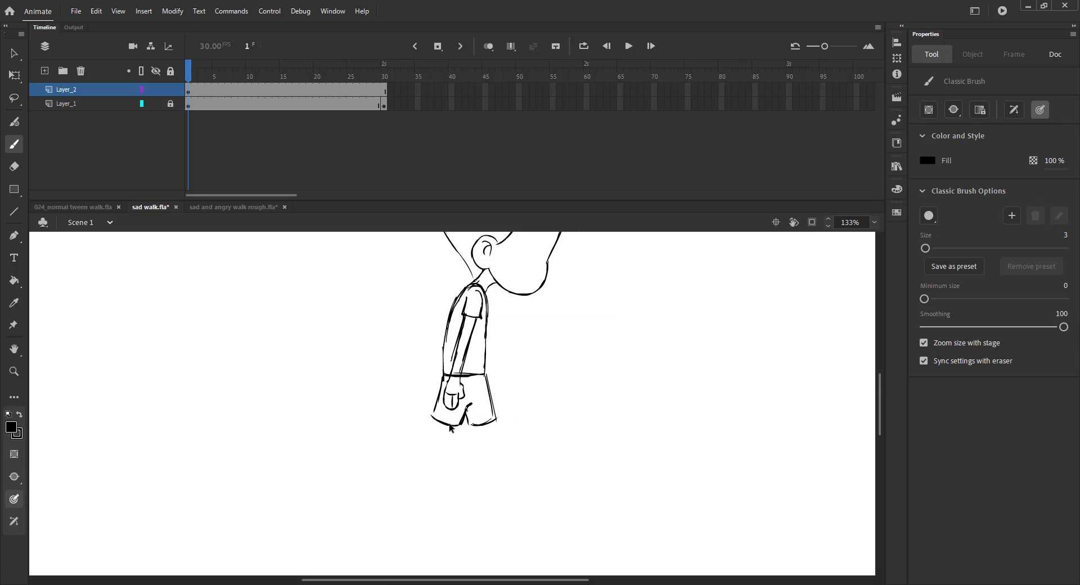
Sketch the front leg stepping forward with its sock line and shoe, heel down and toe raised
drag(495, 419, 503, 452)
mouse_move(485, 426)
mouse_down()
mouse_move(504, 451)
mouse_move(497, 476)
mouse_up()
mouse_move(522, 443)
mouse_down()
mouse_move(518, 466)
mouse_move(499, 472)
mouse_up()
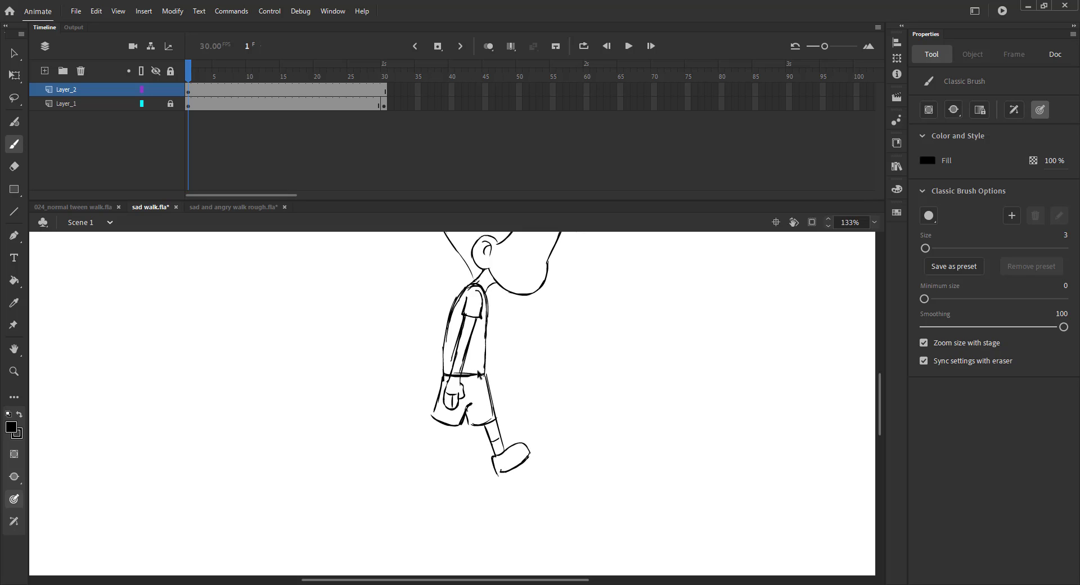
key(ctrl+z)
drag(499, 471, 530, 451)
key(ctrl+z)
Sketch the bent rear leg with its shoe pushing off behind the body, and save
mouse_move(446, 422)
mouse_down()
mouse_move(402, 437)
mouse_move(427, 458)
mouse_move(427, 472)
mouse_move(404, 472)
mouse_up()
mouse_move(391, 448)
mouse_down()
mouse_move(401, 473)
mouse_move(395, 446)
mouse_move(431, 470)
mouse_up()
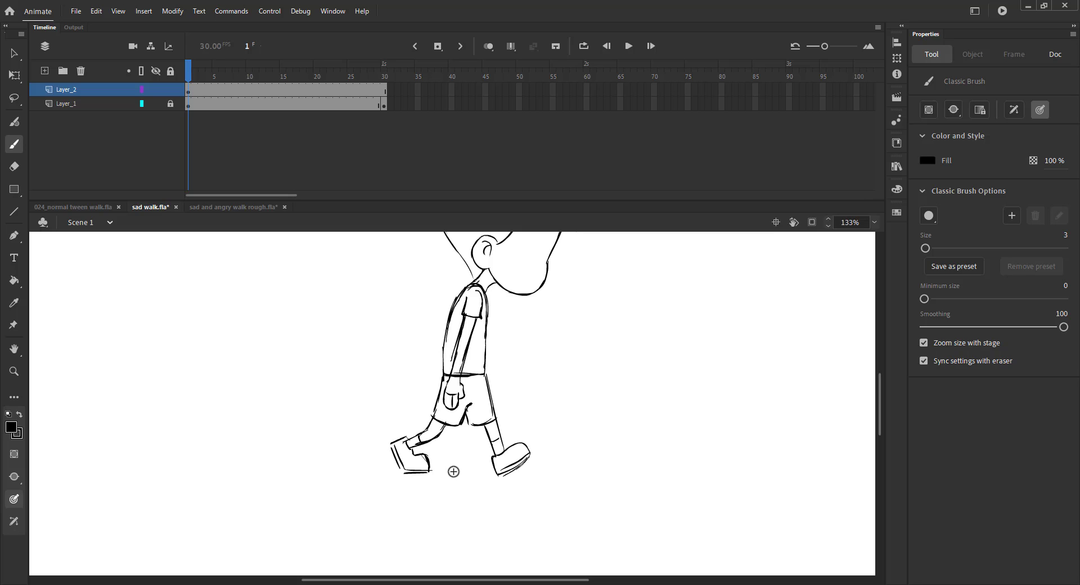
key(ctrl+s)
drag(430, 415, 433, 420)
key(ctrl+s)
Lasso the front foot, adjust it with Free Transform, and save the finished first pose
key(l)
mouse_move(525, 494)
mouse_down()
mouse_move(481, 457)
mouse_move(481, 426)
mouse_move(502, 477)
mouse_up()
key(q)
key(ctrl+2)
key(ctrl+s)
key(v)
click(382, 430)
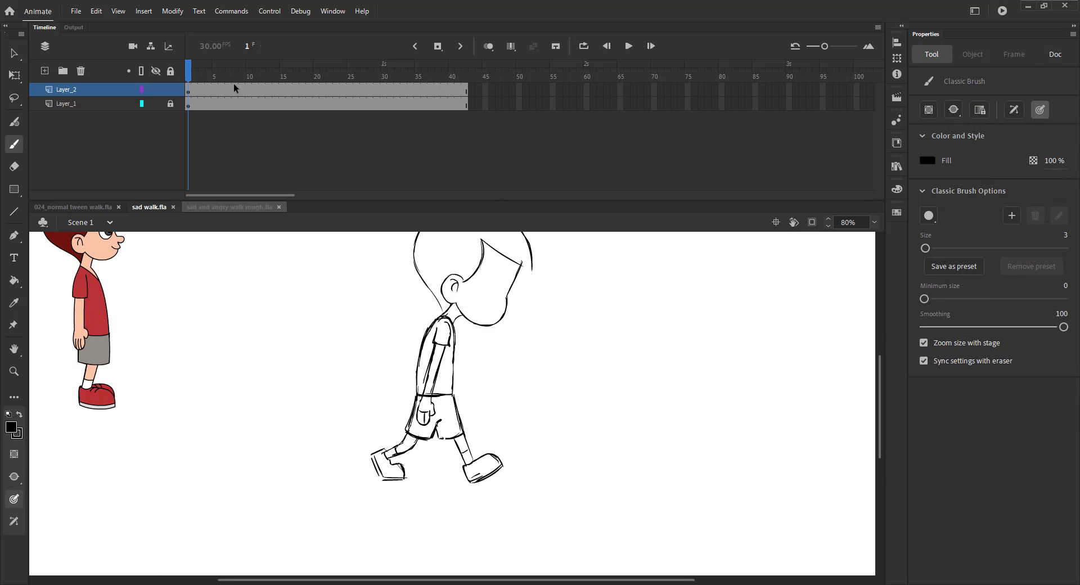
Insert a blank keyframe at frame 22 on Layer_2 and paste the first pose's head there in place, then save
drag(234, 84, 331, 82)
key(F7)
key(comma)
key(comma)
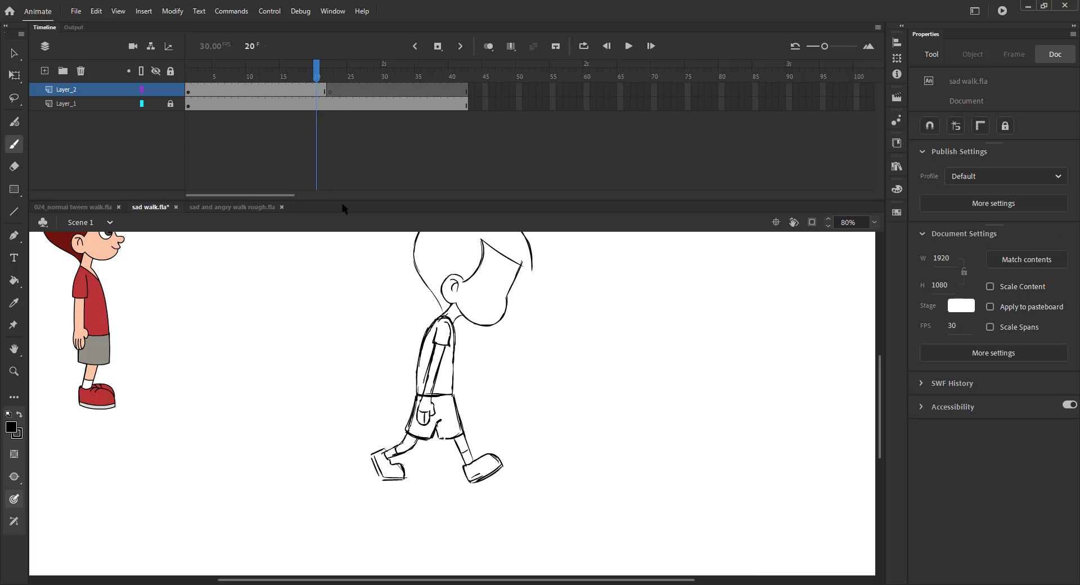
key(v)
click(443, 278)
click(331, 276)
key(period)
key(period)
key(ctrl+shift+v)
click(330, 281)
key(ctrl+s)
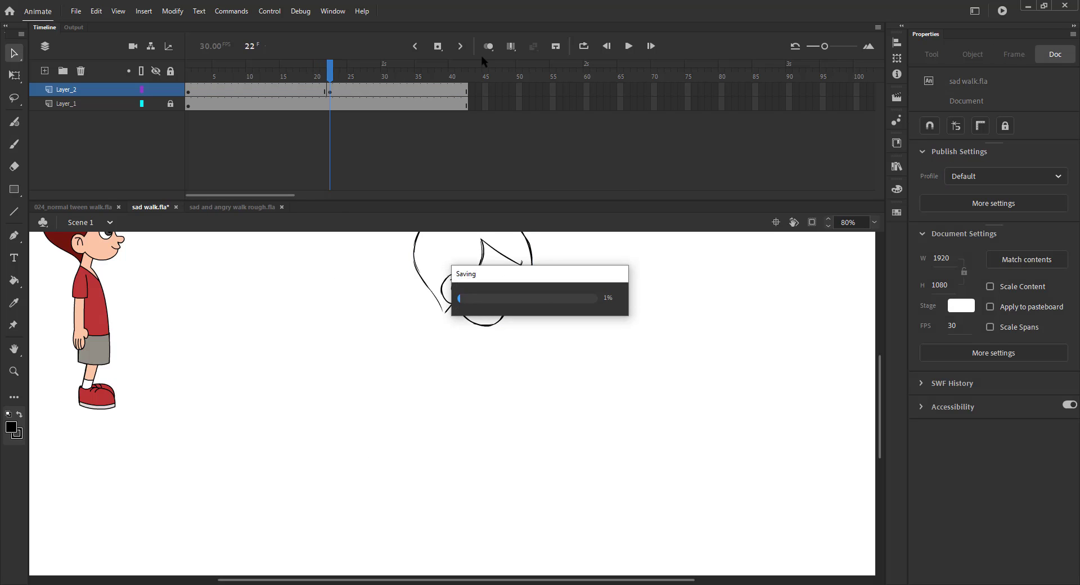
Turn on onion skinning and trace the neck, torso and shorts of the previous pose at frame 22
click(488, 47)
key(b)
mouse_move(450, 308)
mouse_down()
mouse_move(420, 352)
mouse_move(417, 391)
mouse_move(451, 393)
mouse_up()
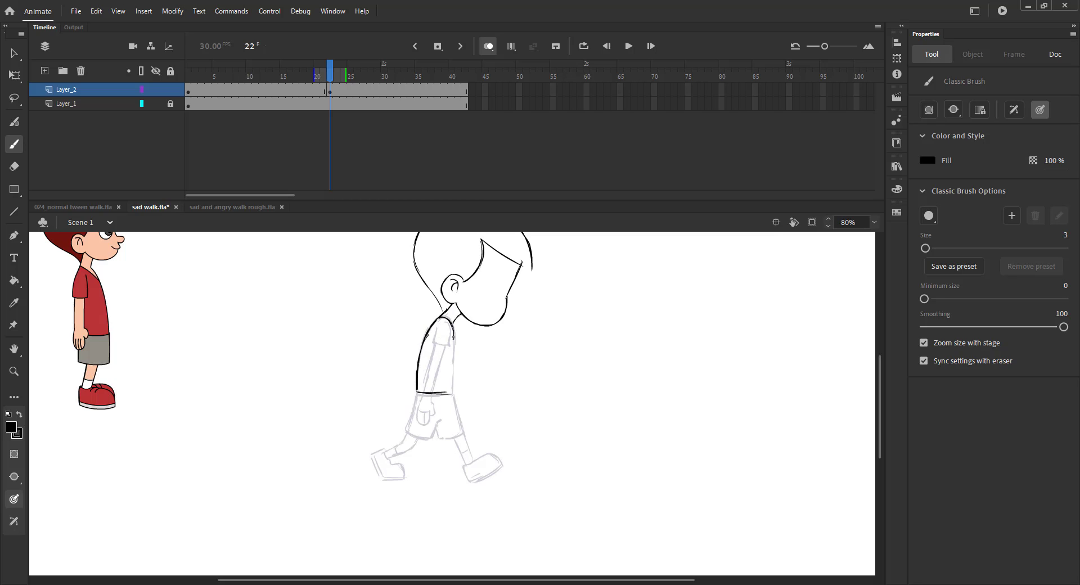
drag(454, 351, 456, 410)
drag(433, 419, 463, 433)
key(ctrl+s)
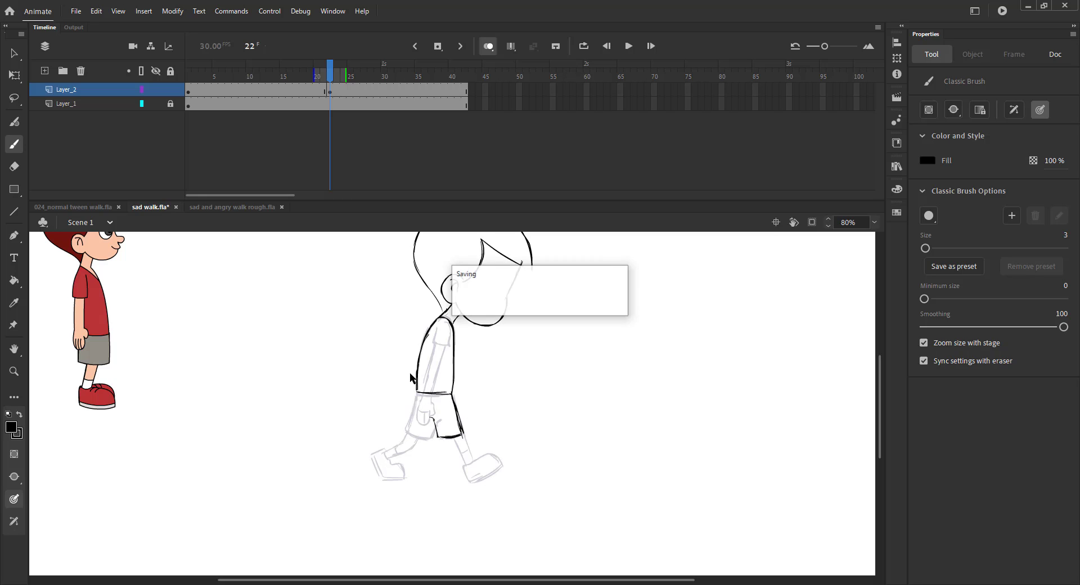
drag(417, 394, 408, 425)
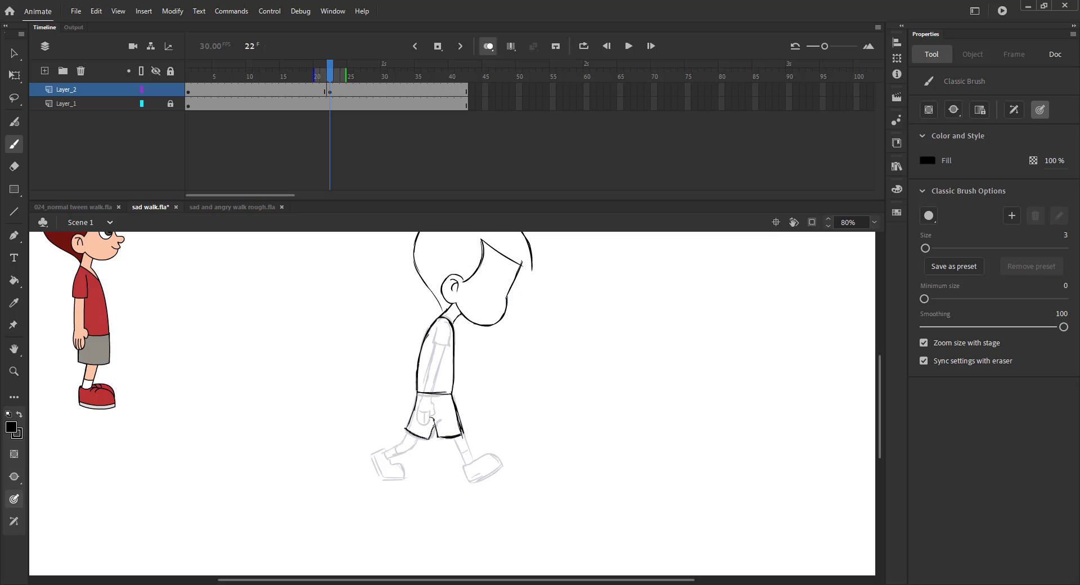
key(ctrl+s)
Trace the front leg and its shoe over the onion-skinned pose at frame 22
drag(459, 423, 466, 457)
key(z)
drag(300, 350, 539, 505)
key(b)
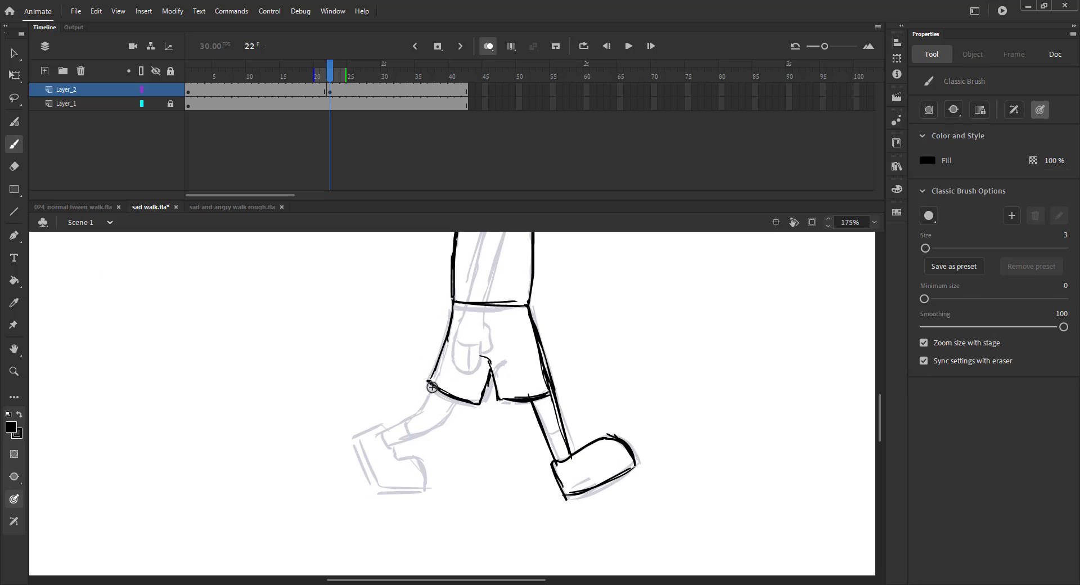
Trace the bent rear leg, sock and shoe over the onion-skinned pose, and save
mouse_move(432, 385)
mouse_down()
mouse_move(387, 426)
mouse_move(424, 433)
mouse_move(353, 438)
mouse_move(372, 482)
mouse_up()
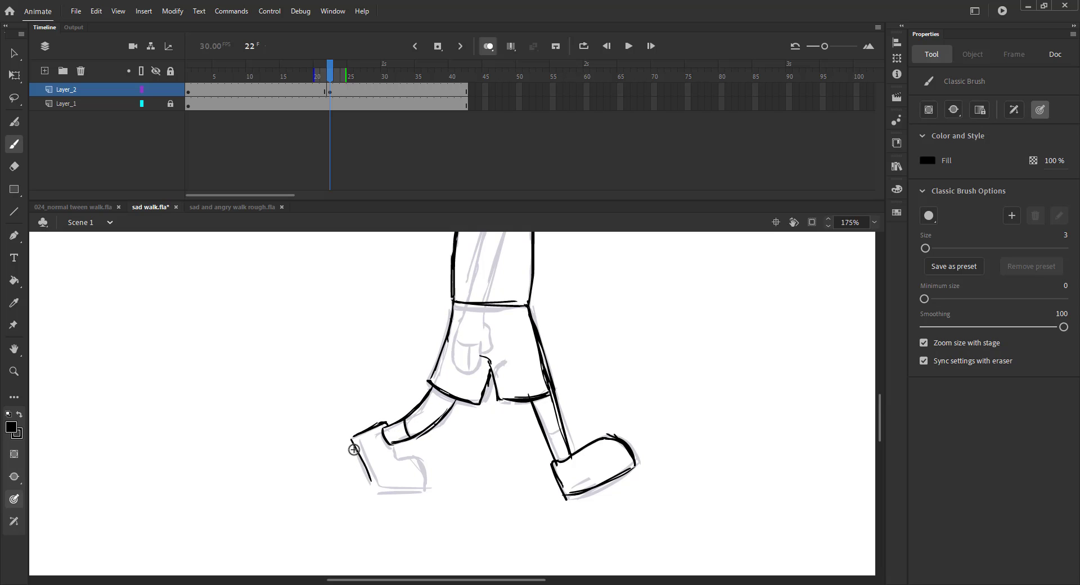
key(ctrl+z)
key(ctrl+s)
drag(349, 437, 373, 489)
mouse_move(392, 451)
mouse_down()
mouse_move(416, 455)
mouse_move(421, 491)
mouse_move(358, 436)
mouse_up()
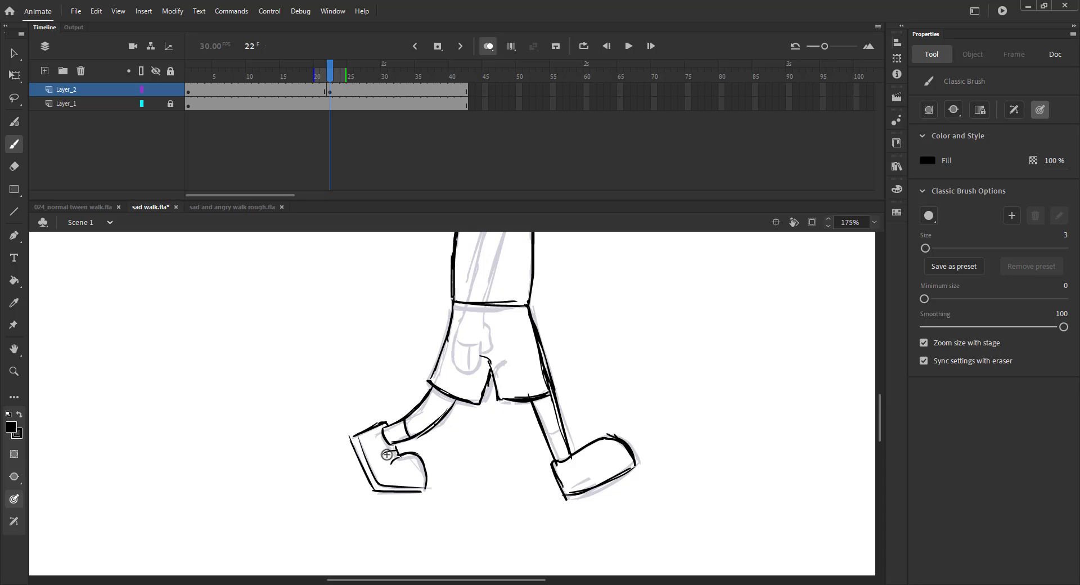
key(ctrl+s)
Draw the sleeve, arm and hand swung forward in front of the torso at frame 22, and save
drag(388, 301, 419, 405)
key(ctrl+s)
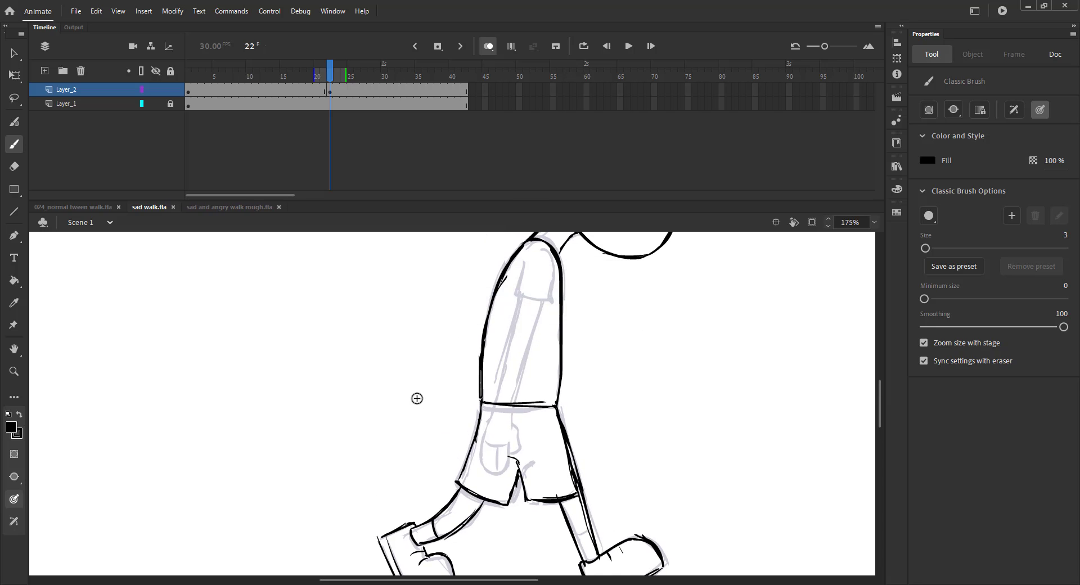
drag(563, 297, 528, 303)
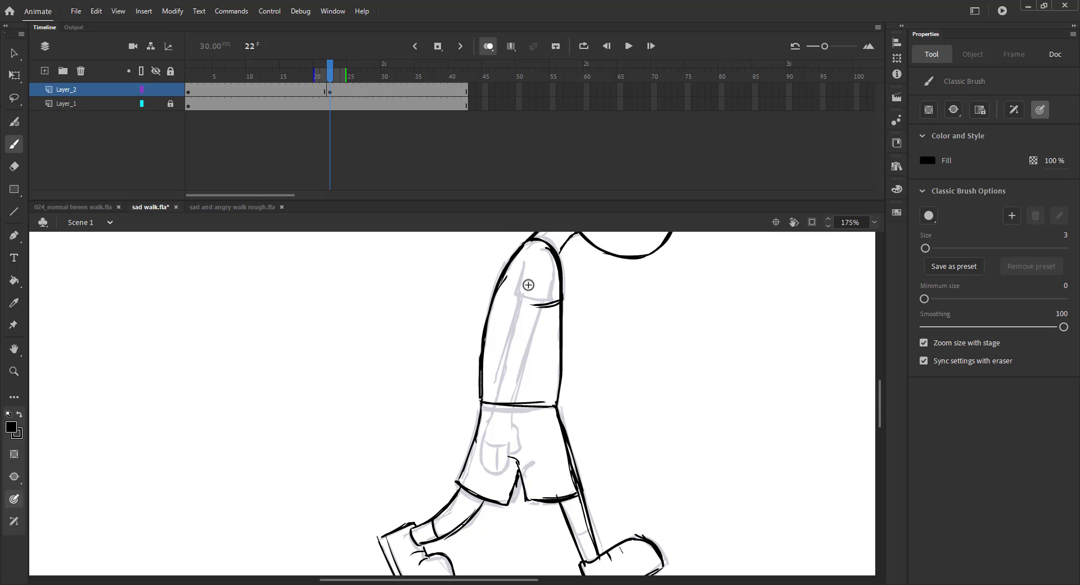
drag(526, 265, 543, 387)
mouse_move(557, 302)
mouse_down()
mouse_move(563, 394)
mouse_move(584, 430)
mouse_move(555, 449)
mouse_up()
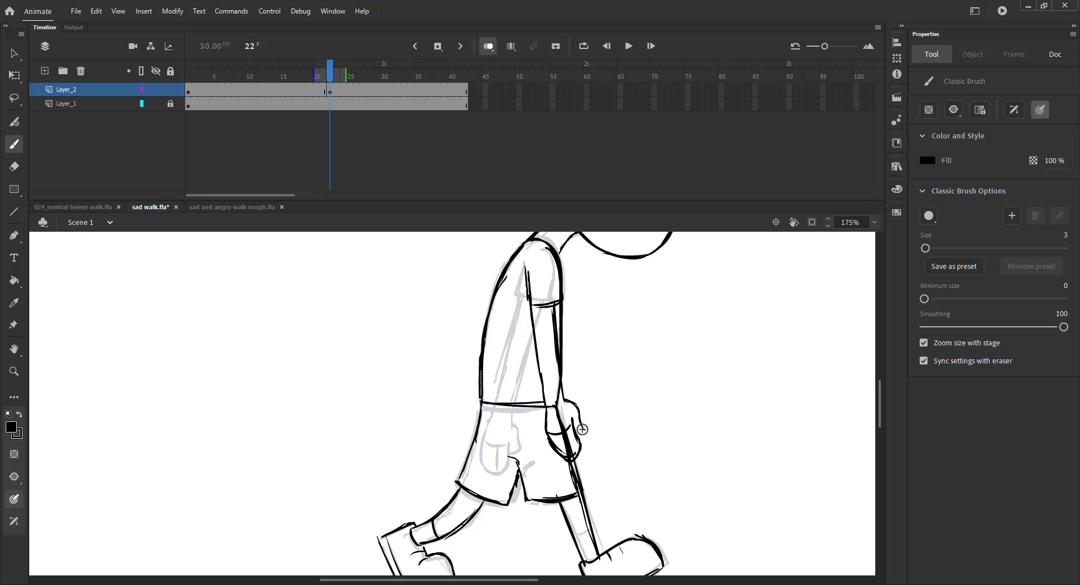
key(ctrl+s)
key(ctrl+2)
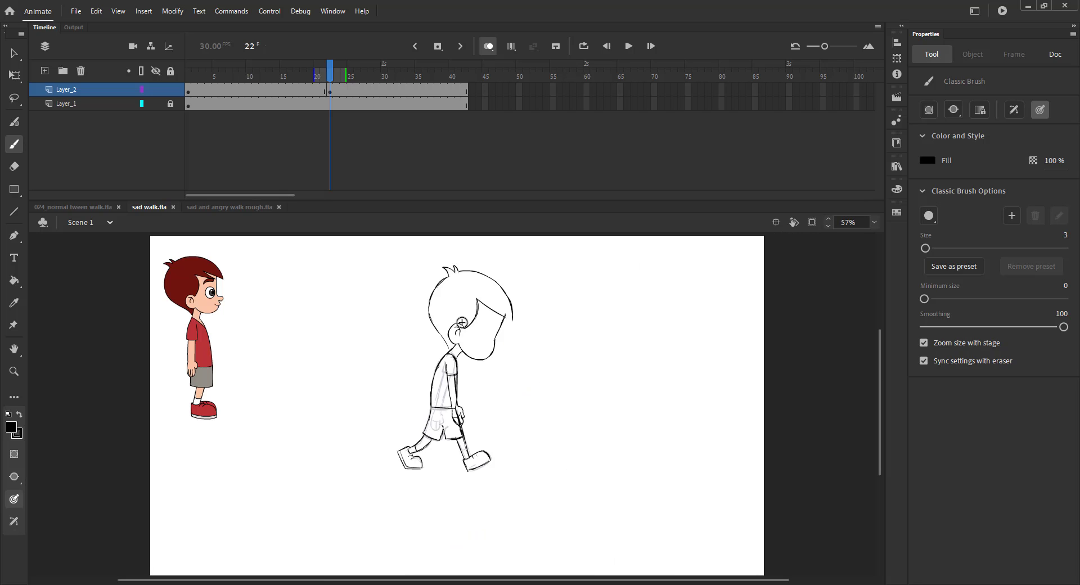
Add the sock line and shoe details to the front leg at frame 22, and save
click(459, 450)
key(z)
drag(419, 422, 537, 478)
key(b)
mouse_move(350, 404)
mouse_down()
mouse_move(380, 390)
mouse_move(529, 510)
mouse_up()
key(ctrl+s)
key(ctrl+2)
key(z)
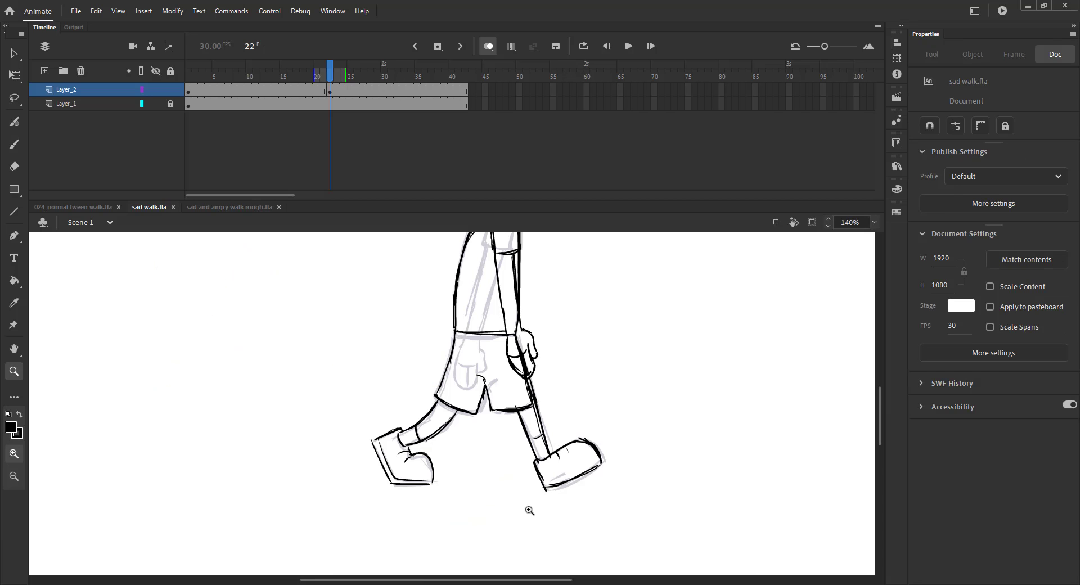
Redraw the line where the two shorts legs meet at frame 22, and save
key(b)
mouse_move(406, 434)
mouse_down()
mouse_move(416, 440)
mouse_move(439, 414)
mouse_move(503, 392)
mouse_up()
key(ctrl+z)
key(ctrl+z)
key(ctrl+z)
key(ctrl+z)
key(ctrl+s)
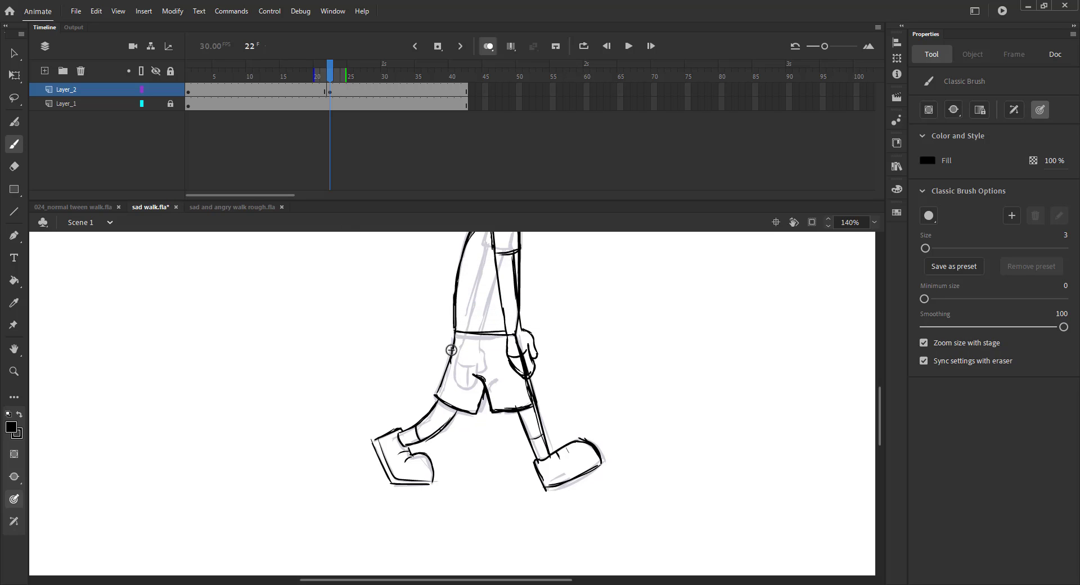
key(ctrl+s)
drag(459, 350, 476, 378)
key(ctrl+2)
key(ctrl+s)
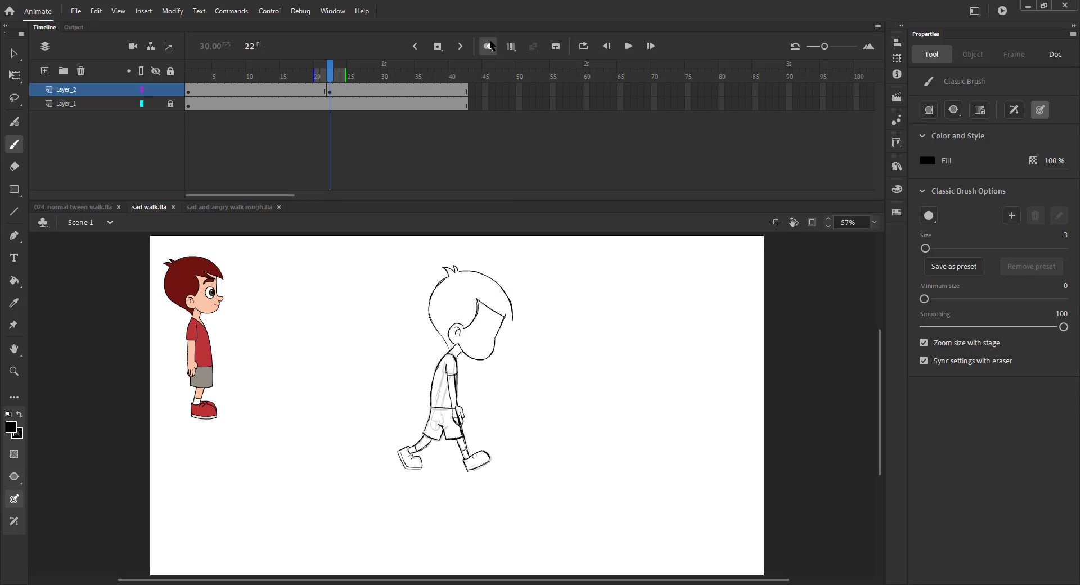
Turn off onion skinning, compare the two key poses on the timeline and go back to the first pose
click(488, 46)
mouse_move(330, 77)
mouse_down()
mouse_move(353, 82)
mouse_move(336, 92)
mouse_up()
click(242, 79)
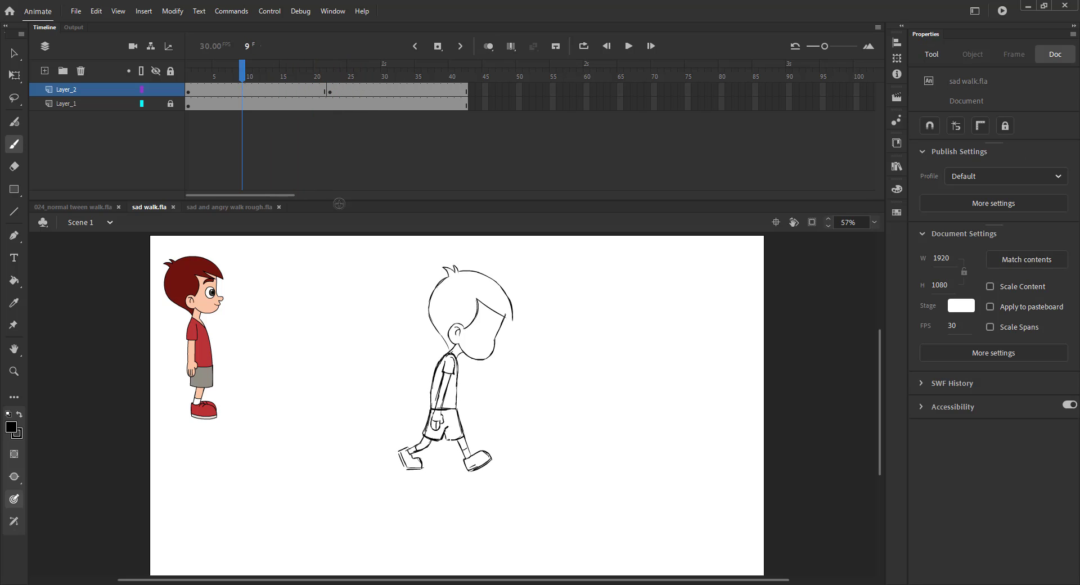
Rotate the first pose's head further downward around the neck with Free Transform, shift it slightly back, and save
key(v)
click(440, 302)
key(q)
drag(446, 256, 449, 269)
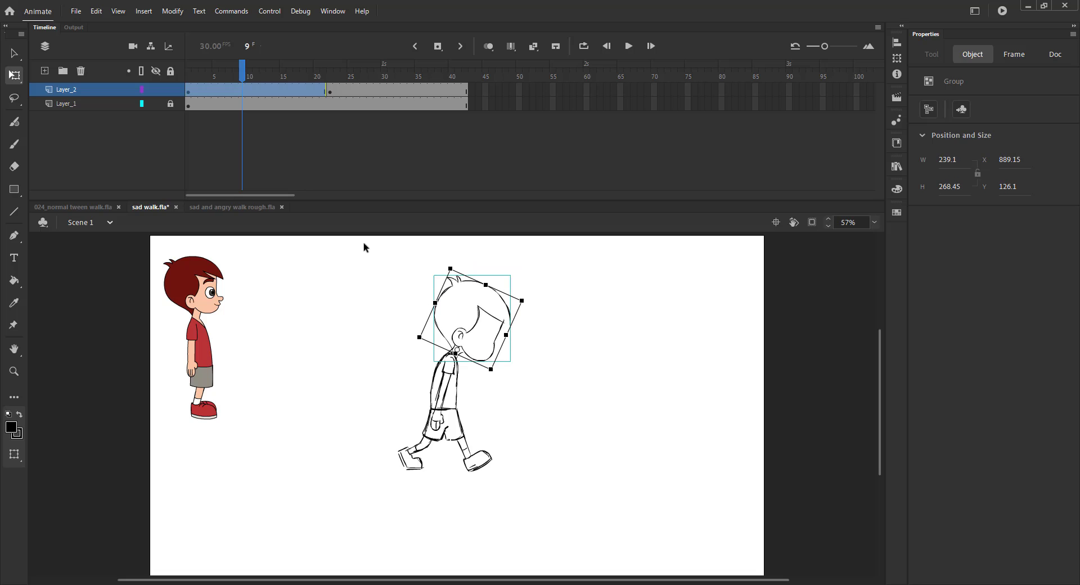
click(371, 274)
key(ctrl+s)
click(438, 310)
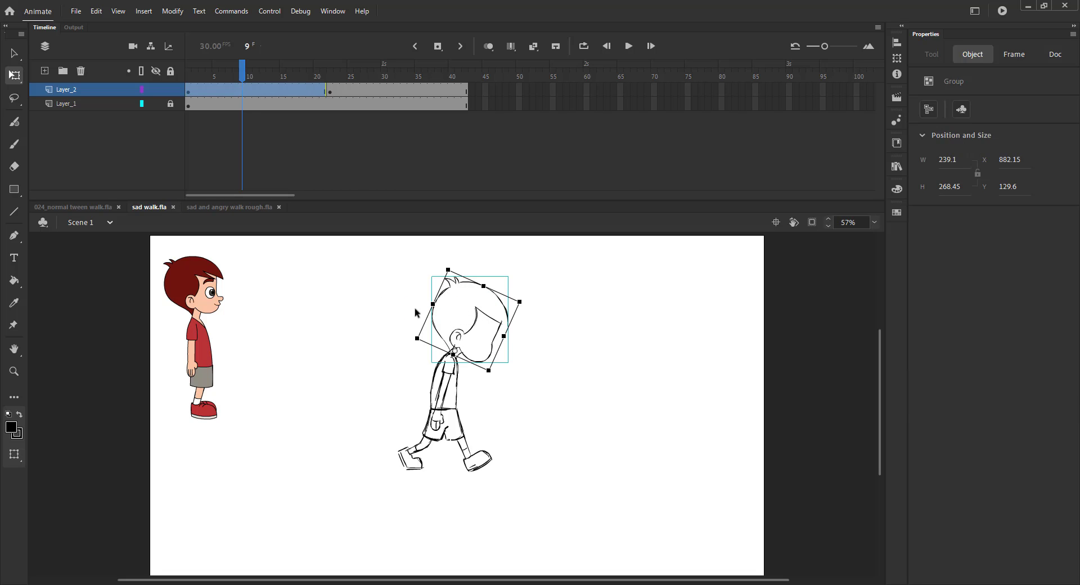
click(363, 298)
Fine-tune the tilt of the first pose's head on the neck and save the file
click(456, 300)
drag(449, 270, 465, 311)
click(390, 293)
key(ctrl+s)
click(438, 308)
drag(449, 274, 448, 271)
click(411, 284)
click(435, 312)
click(382, 307)
Replace the head of the frame 22 pose with the adjusted head from the first pose, pasted in place, and save
key(period)
click(337, 76)
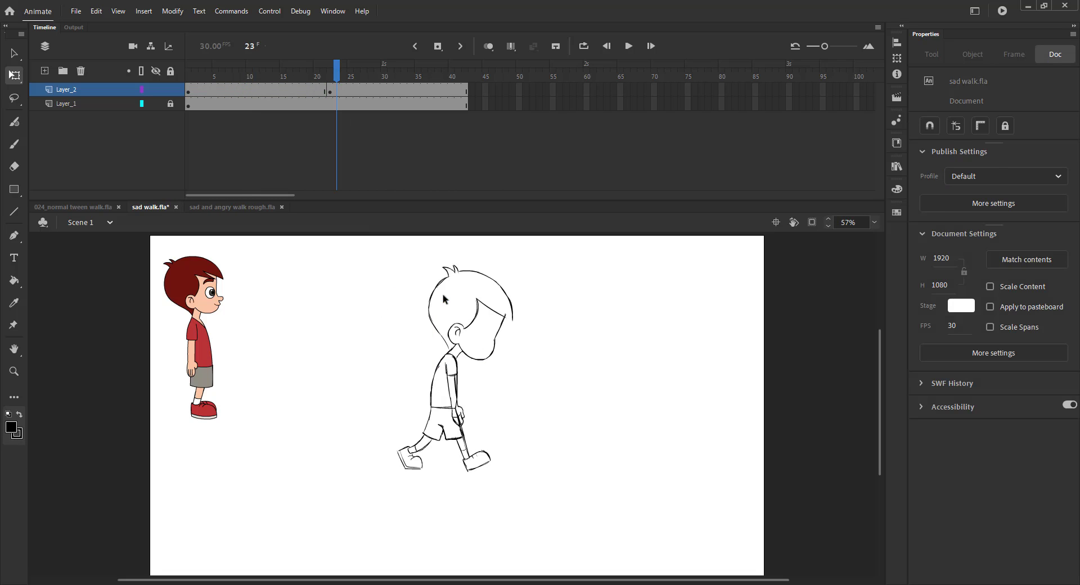
click(443, 296)
key(Delete)
key(ctrl+shift+v)
click(368, 306)
key(ctrl+s)
Add a new layer above Layer_1, draw a straight horizontal ground line under the character's feet, lower it slightly and save
click(66, 103)
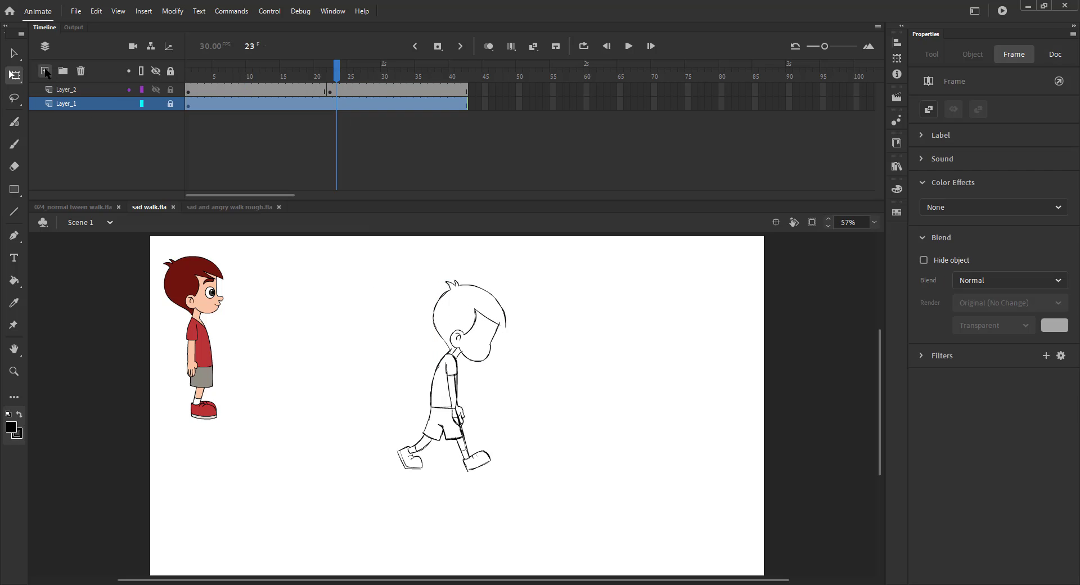
click(44, 71)
click(156, 89)
click(170, 89)
key(n)
drag(261, 467, 655, 468)
key(v)
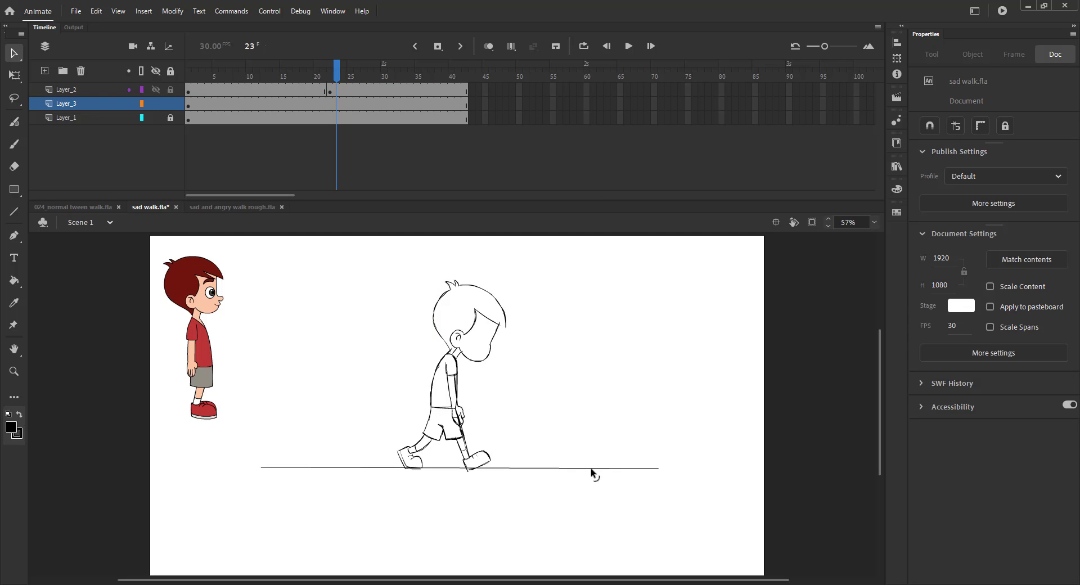
click(586, 469)
click(559, 452)
key(ctrl+s)
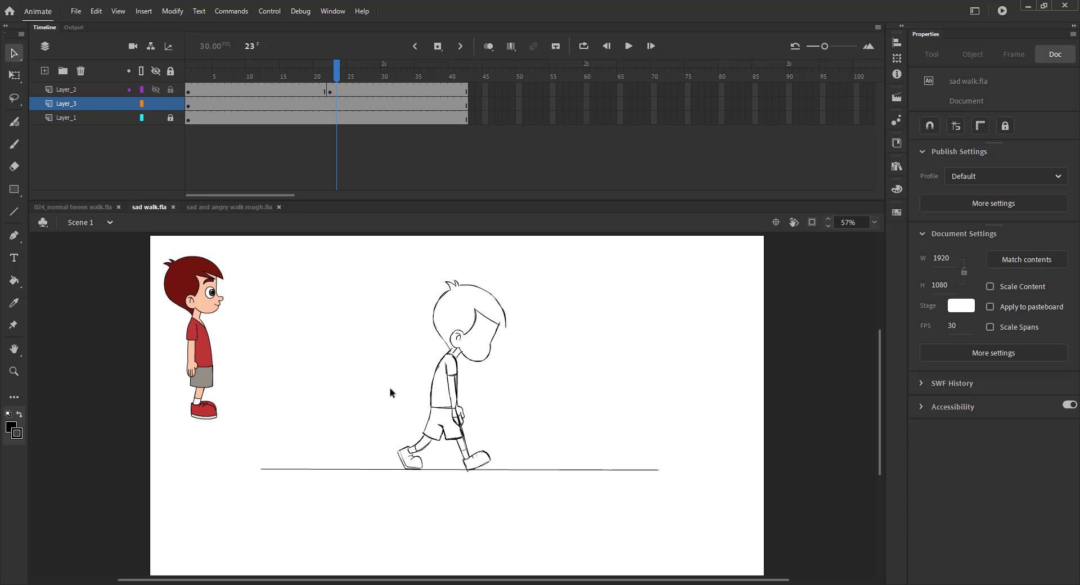
Insert a blank keyframe at frame 4 of Layer_2, turn on onion skin and paste the first pose's head in place
click(315, 89)
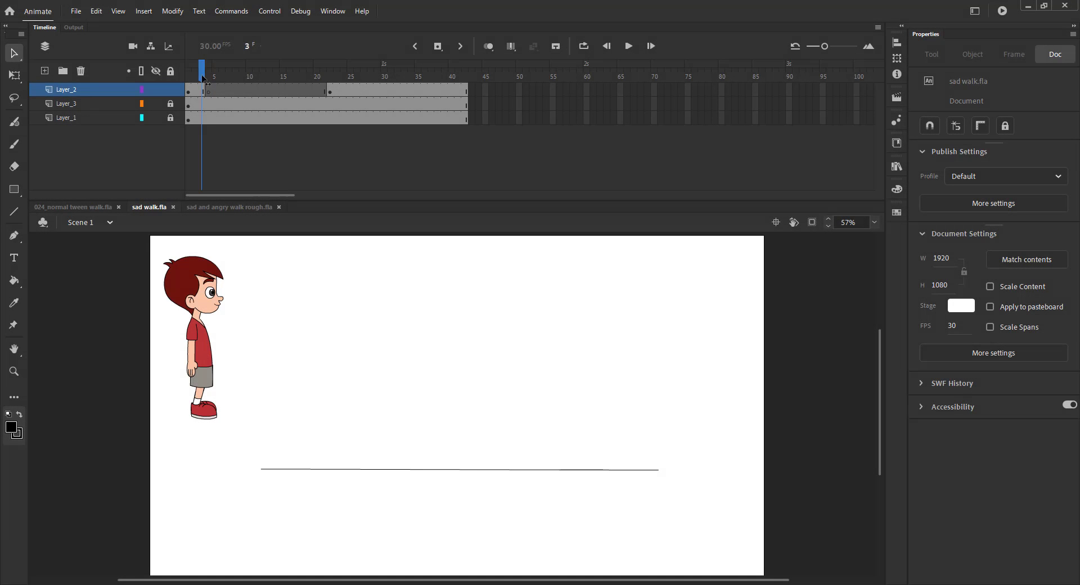
key(comma)
click(458, 295)
key(ctrl+s)
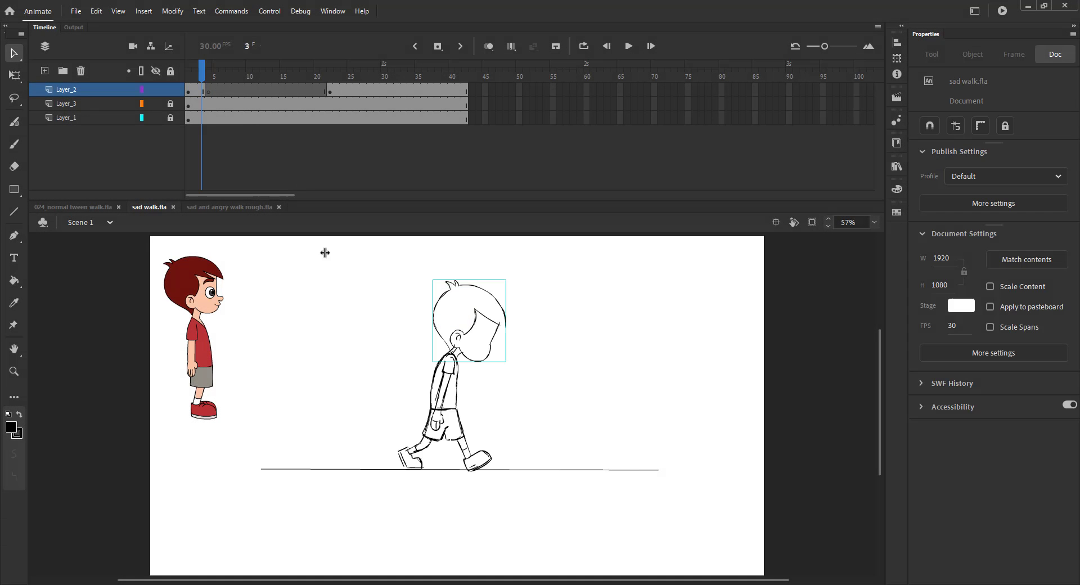
key(period)
click(488, 46)
key(ctrl+shift+v)
click(302, 289)
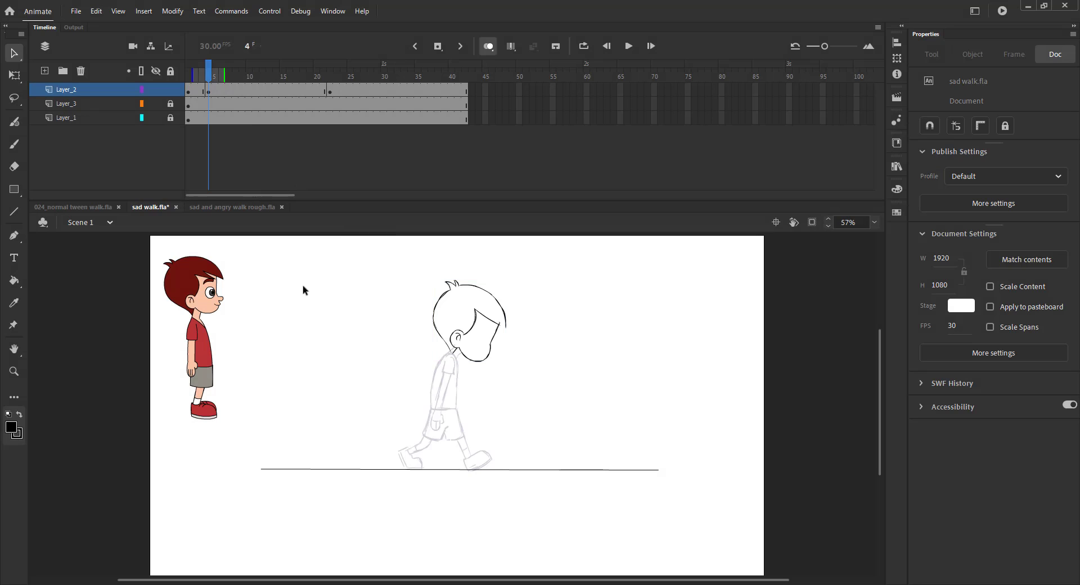
Rotate the frame 4 head further downward with Free Transform, shift it slightly forward and save
key(z)
drag(324, 256, 692, 508)
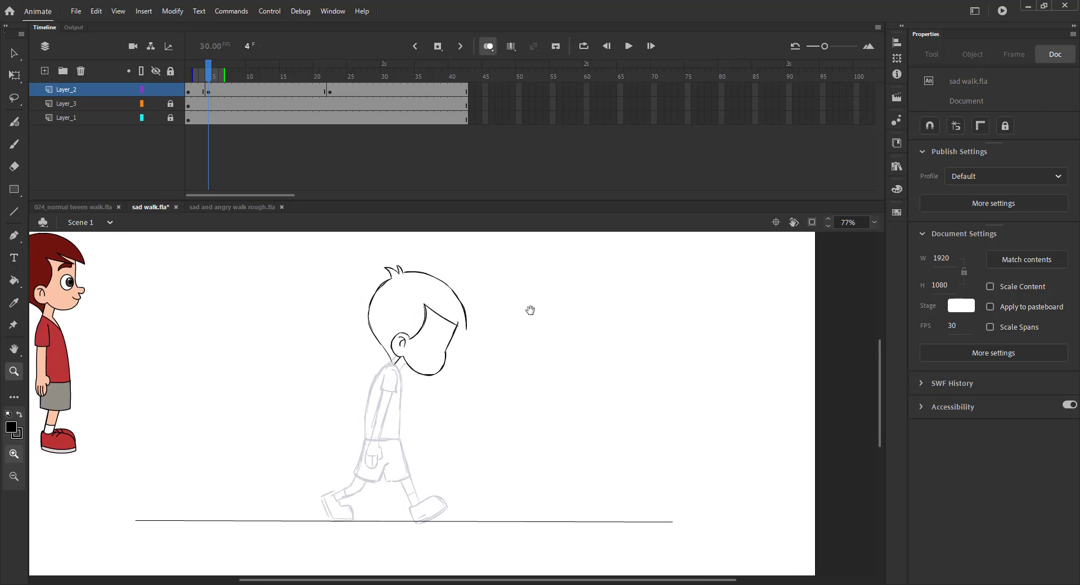
key(q)
click(455, 309)
drag(542, 298, 549, 314)
drag(475, 308, 477, 309)
click(345, 298)
key(ctrl+s)
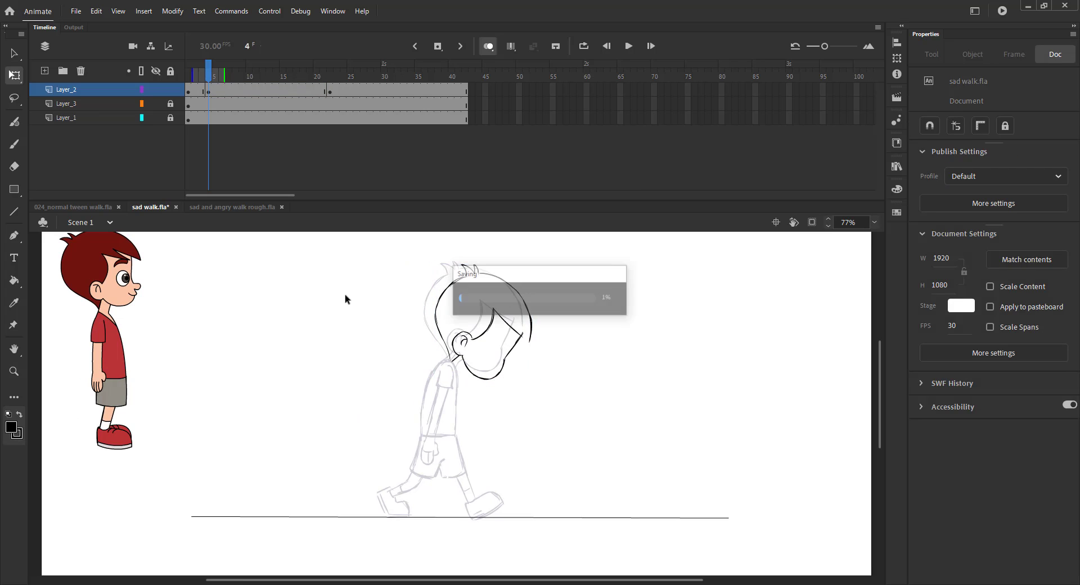
Sketch the neck and the upper shoulder line of the frame 4 pose with the Classic Brush, undoing unwanted strokes
mouse_move(211, 79)
mouse_down()
mouse_move(289, 76)
mouse_move(201, 79)
mouse_move(210, 85)
mouse_up()
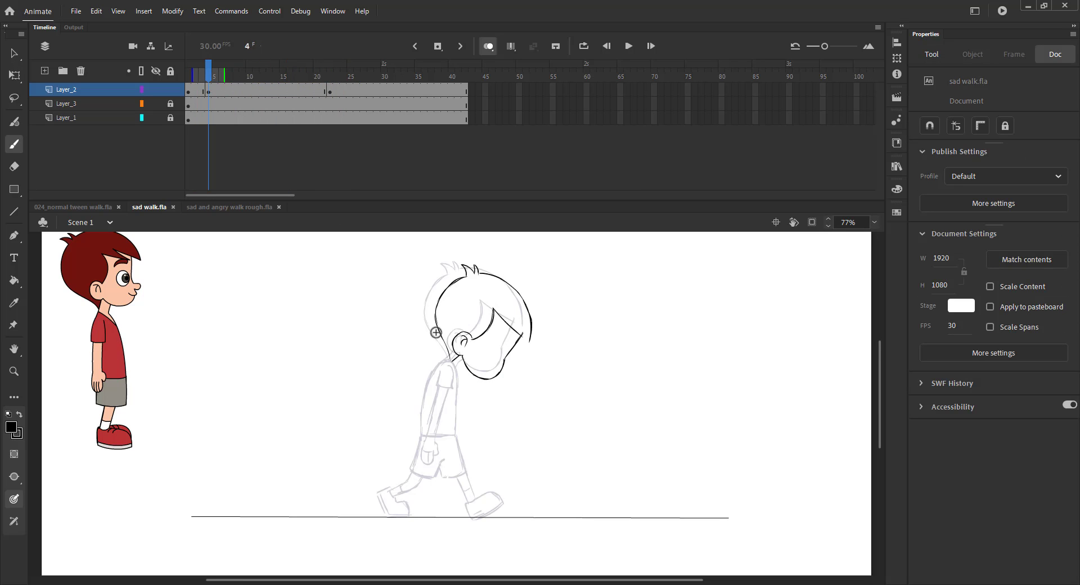
drag(463, 362, 458, 369)
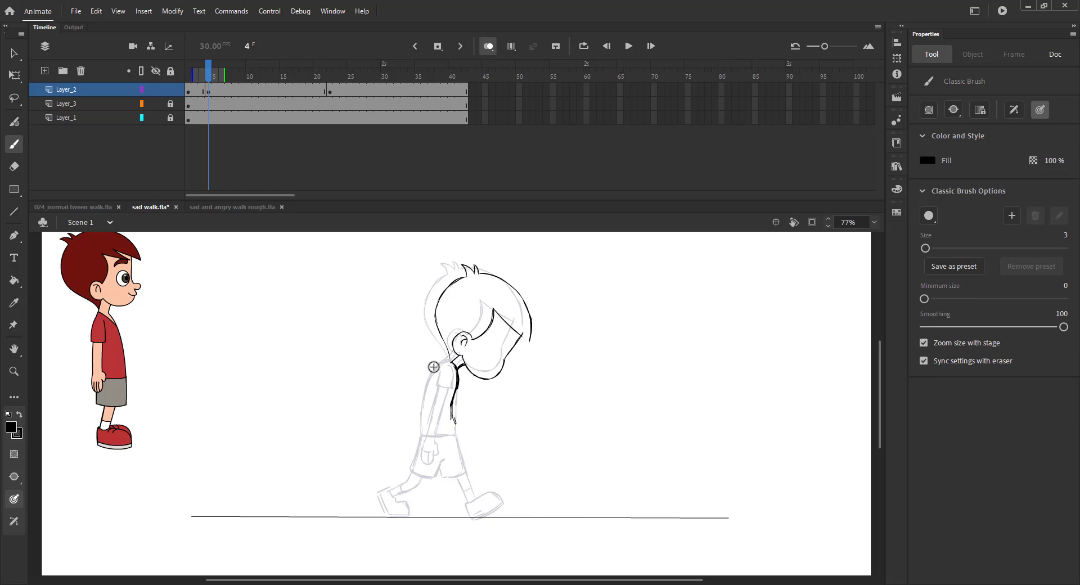
key(ctrl+z)
drag(403, 358, 489, 395)
drag(471, 330, 436, 418)
key(ctrl+z)
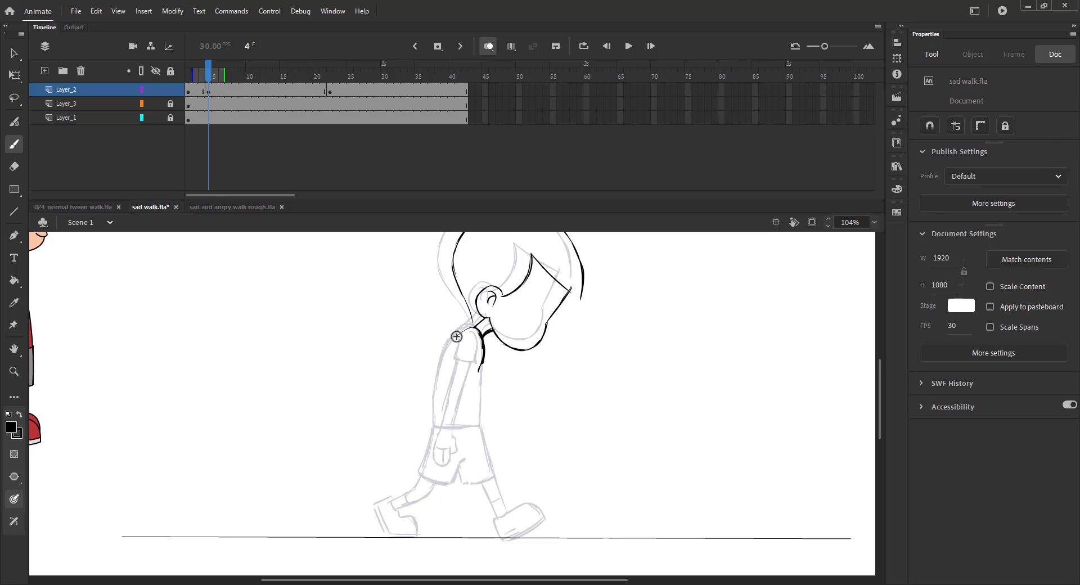
drag(456, 336, 443, 349)
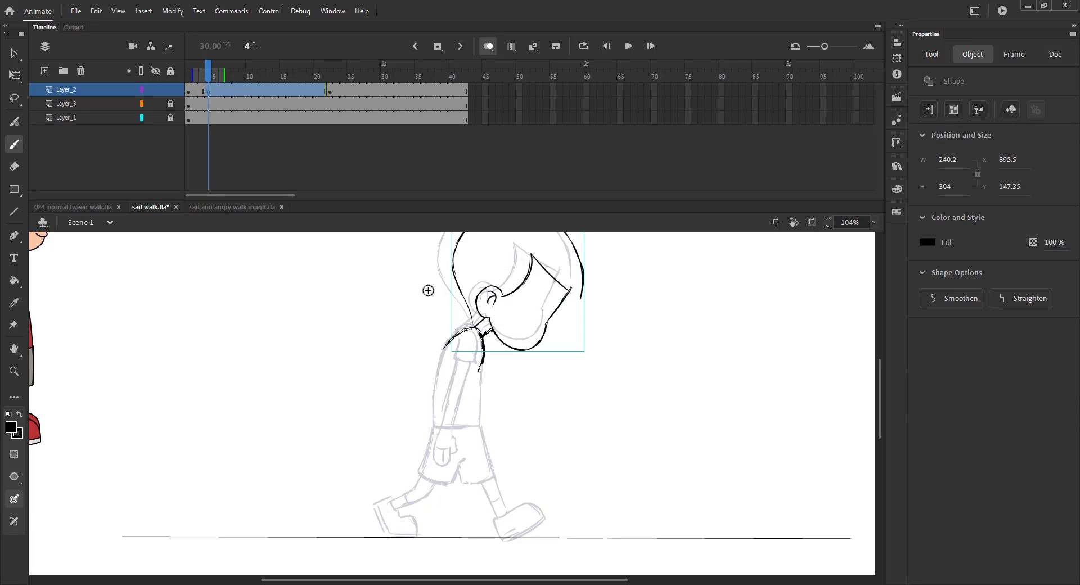
Nudge the head and shoulder sketch at frame 4 slightly downward and forward, then deselect it
key(Down)
key(Down)
key(Down)
key(Down)
key(Right)
key(Right)
key(Right)
key(Escape)
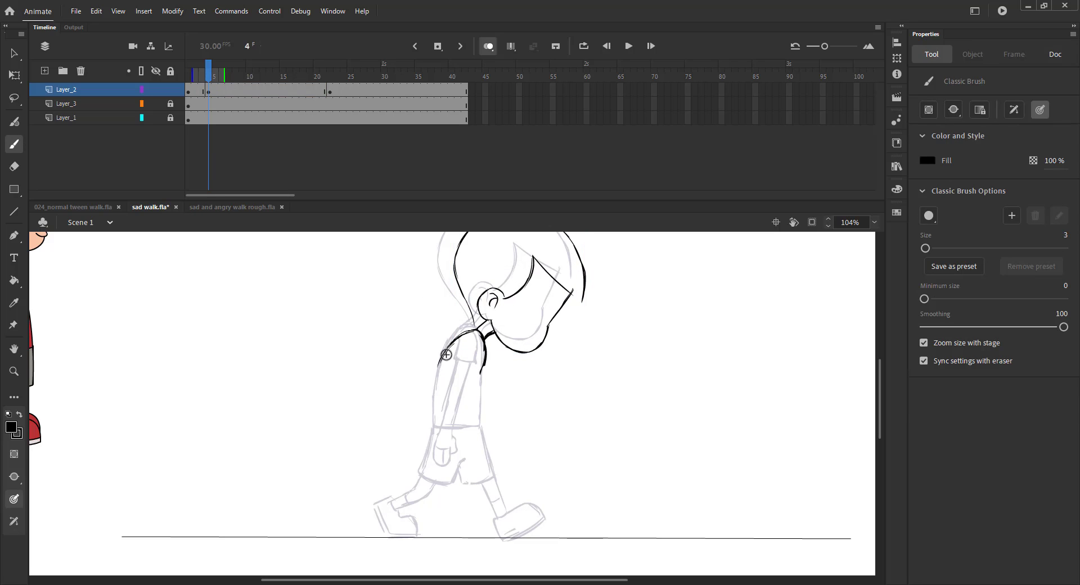
Sketch the back, chest and shirt hem at frame 4, save, and start the front edge of the shorts and leg
drag(442, 362, 431, 426)
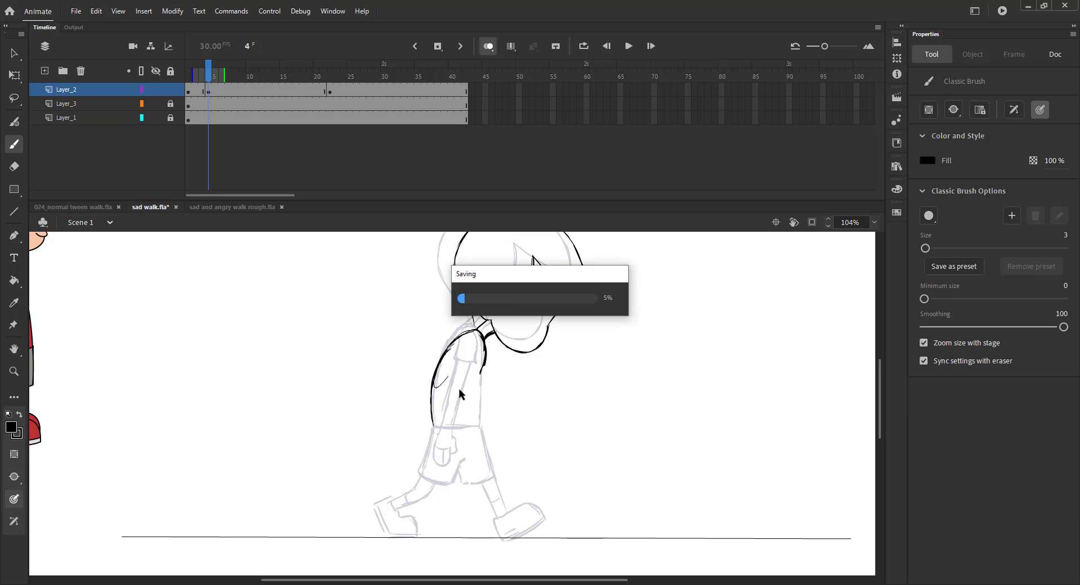
drag(484, 350, 482, 421)
key(ctrl+s)
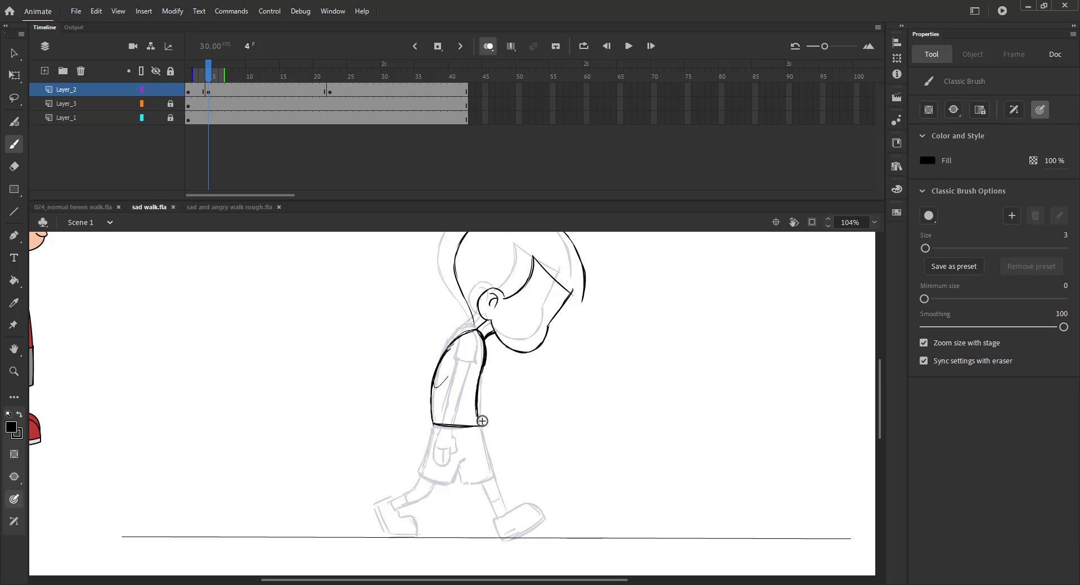
drag(480, 425, 489, 454)
drag(496, 471, 494, 501)
Select the entire frame 4 drawing, shift it a little forward and lower, and save
key(ctrl+a)
key(Right)
key(Right)
key(Right)
key(Right)
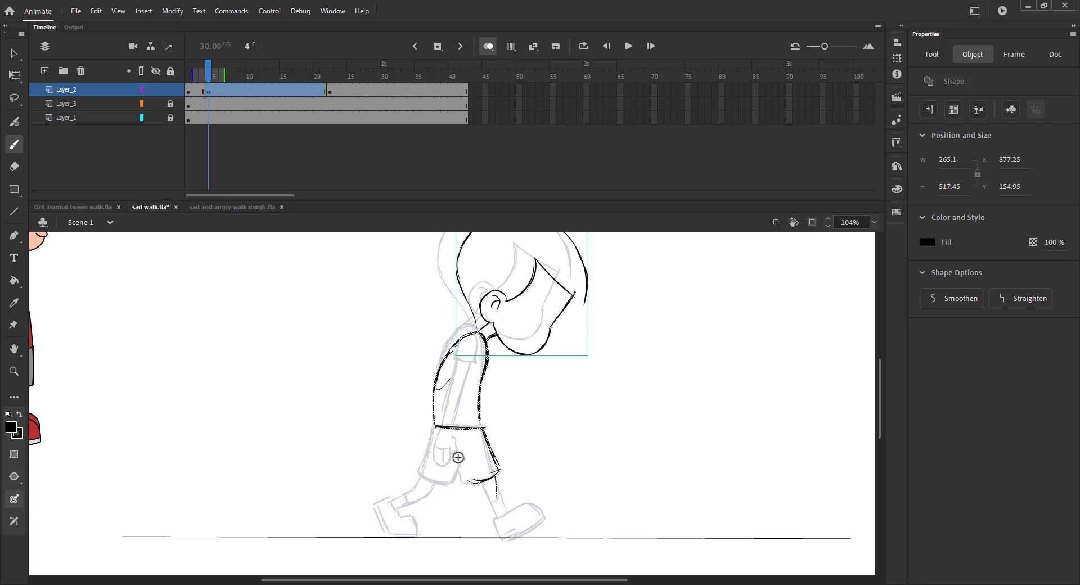
key(Down)
key(Down)
key(Down)
key(Down)
key(Down)
key(Right)
key(ctrl+s)
Sketch the straight supporting leg with its flat shoe, the back of the shorts and the bent rear leg with raised shoe, saving the file
mouse_move(495, 480)
mouse_down()
mouse_move(496, 518)
mouse_move(482, 507)
mouse_move(496, 501)
mouse_up()
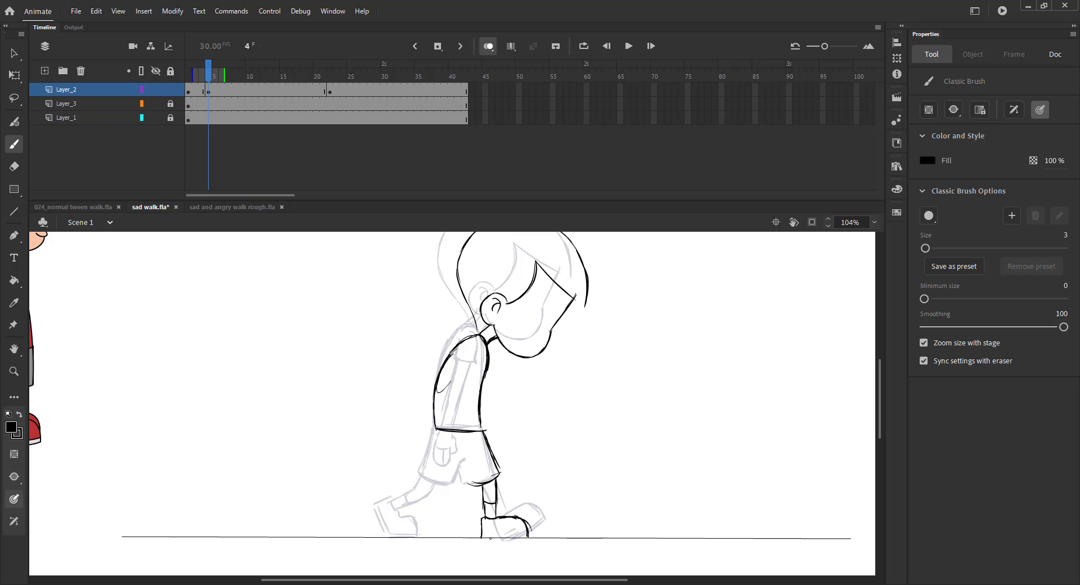
key(ctrl+s)
mouse_move(436, 429)
mouse_down()
mouse_move(424, 473)
mouse_move(480, 483)
mouse_up()
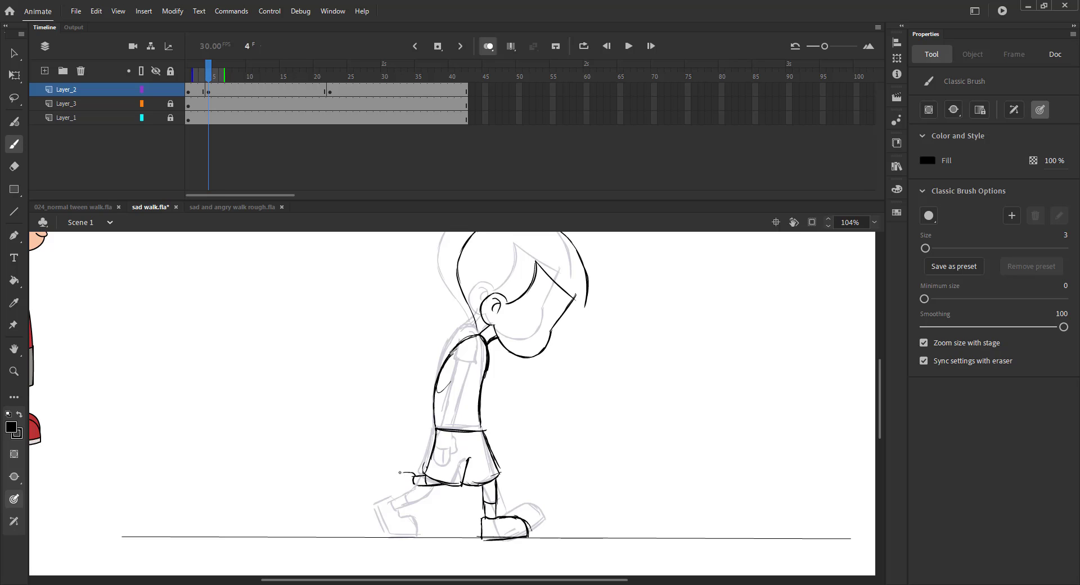
mouse_move(400, 473)
mouse_down()
mouse_move(389, 499)
mouse_move(397, 509)
mouse_move(413, 494)
mouse_up()
key(ctrl+s)
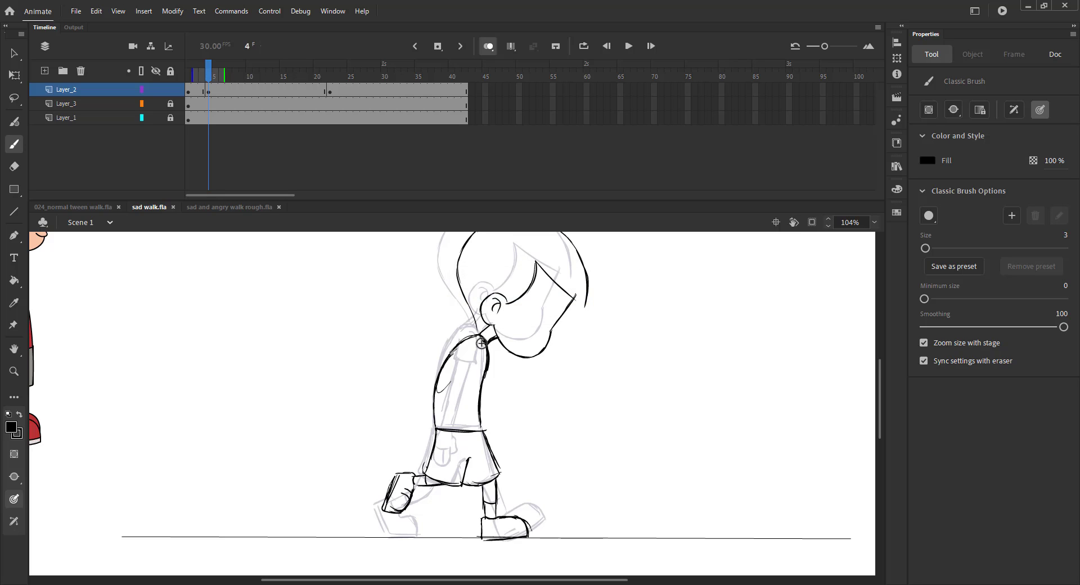
Sketch the sleeve, the hanging arm and the hand over the torso and shorts at frame 4, and save
drag(481, 339, 481, 338)
drag(472, 350, 455, 403)
mouse_move(478, 375)
mouse_down()
mouse_move(461, 420)
mouse_move(466, 366)
mouse_move(448, 430)
mouse_up()
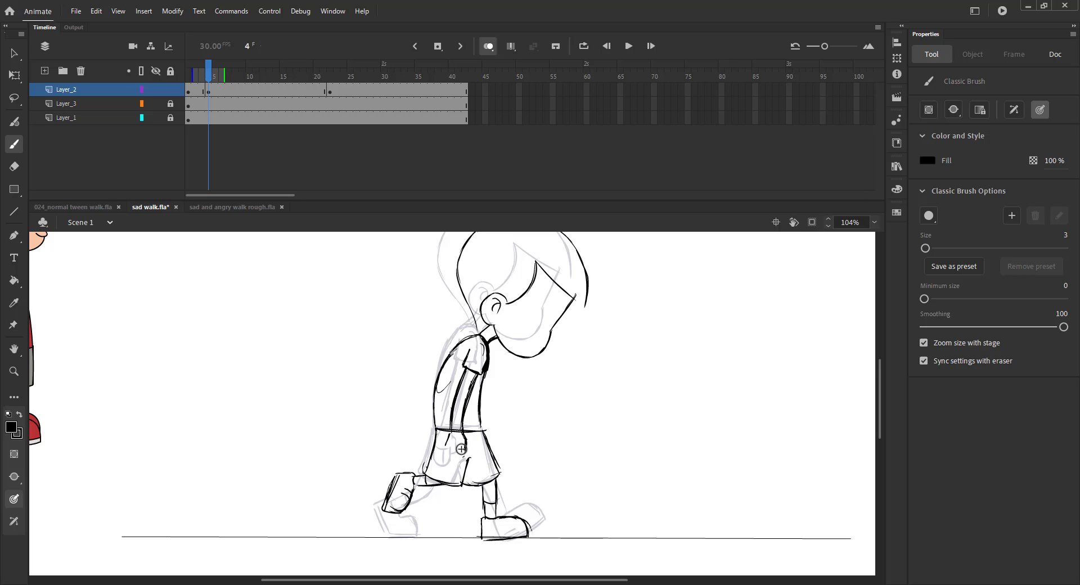
mouse_move(442, 460)
mouse_down()
mouse_move(453, 473)
mouse_move(453, 461)
mouse_up()
key(ctrl+s)
Compare the first and frame 4 poses without onion skin, turn it back on, refine the raised rear shoe and save
click(489, 47)
mouse_move(190, 73)
mouse_down()
mouse_move(402, 69)
mouse_move(188, 76)
mouse_move(276, 99)
mouse_move(207, 96)
mouse_up()
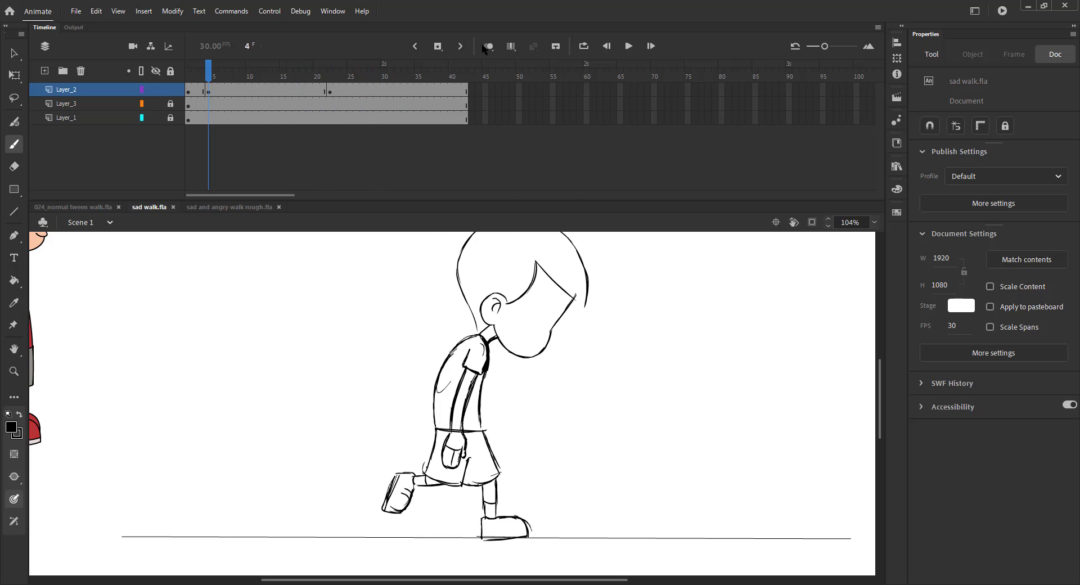
click(485, 46)
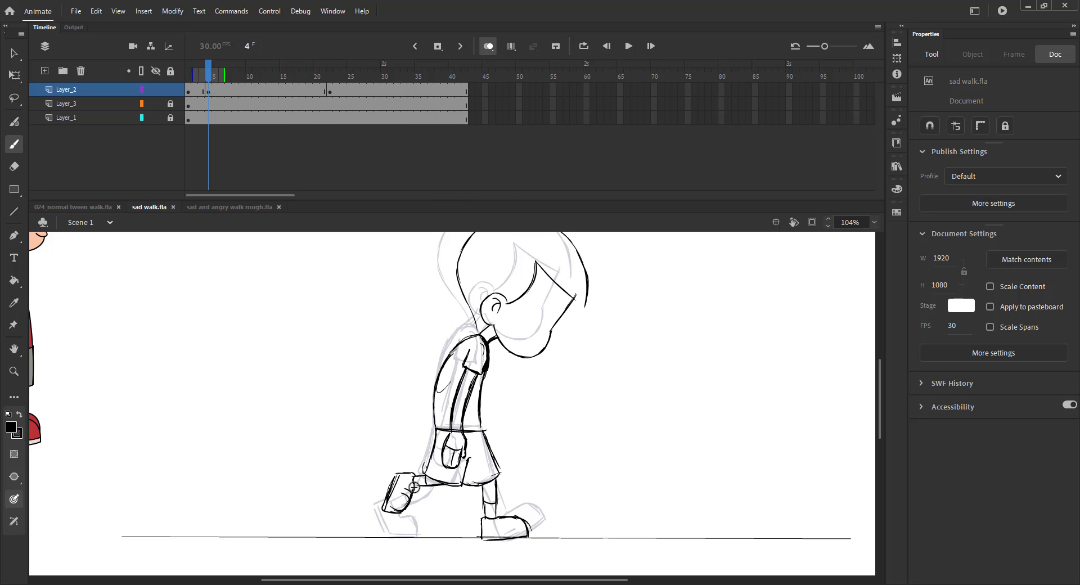
drag(396, 475, 403, 512)
key(ctrl+s)
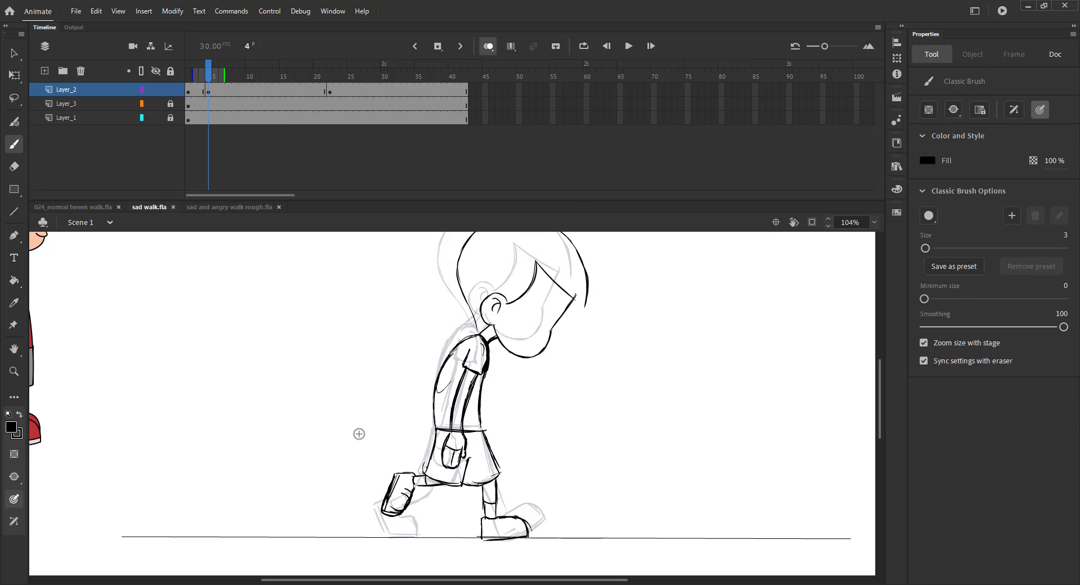
Copy the frame 4 head, insert a blank keyframe at frame 25 of Layer_2 and paste the head in place
click(429, 320)
key(ctrl+w)
click(591, 310)
key(ctrl+2)
key(v)
drag(413, 293, 478, 333)
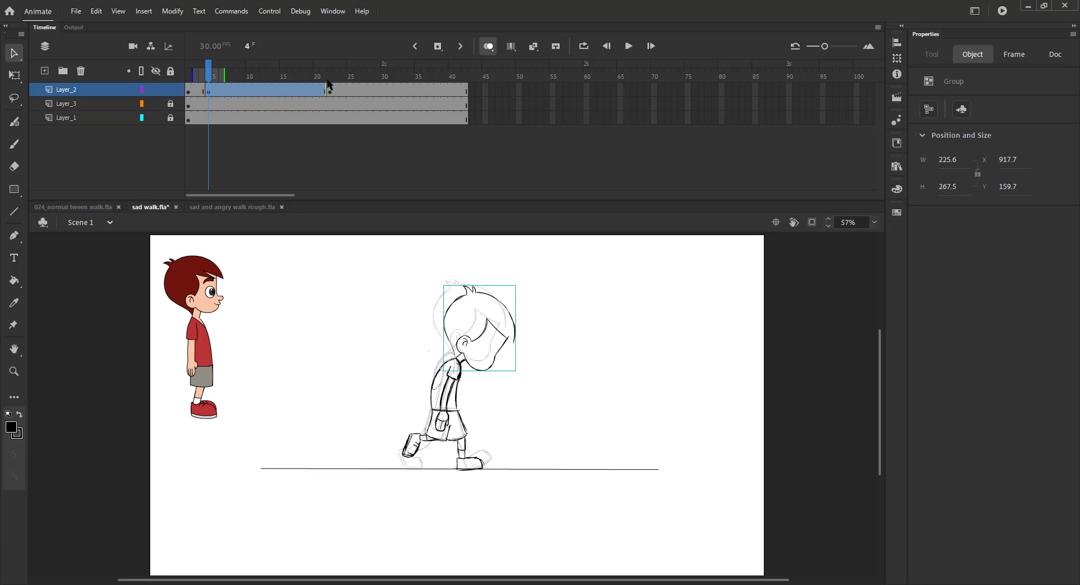
drag(327, 80, 353, 84)
click(329, 141)
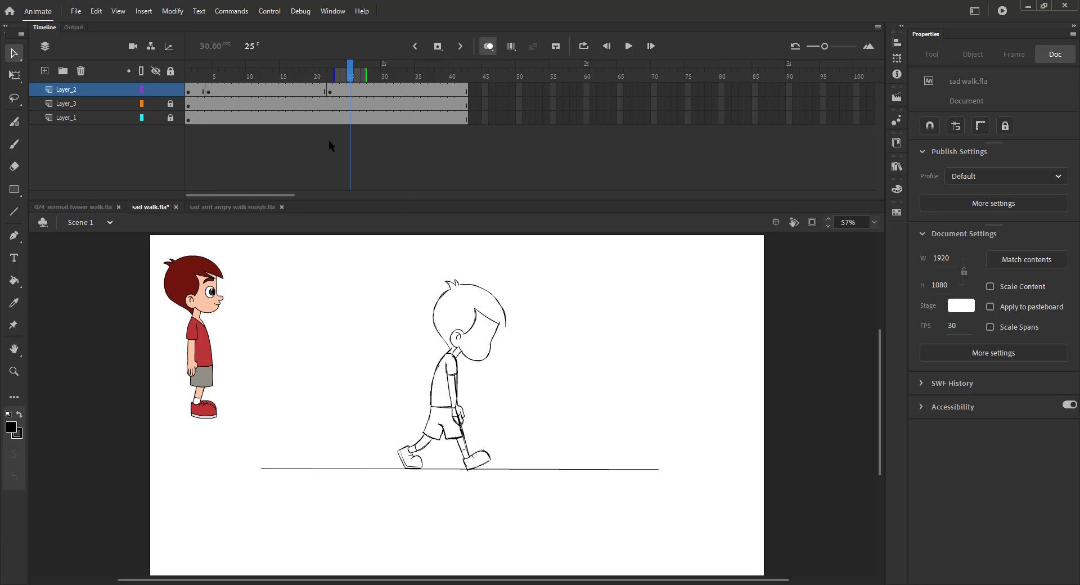
key(F7)
key(ctrl+shift+v)
Extend the onion skin range back to frame 4 and sketch the neck and shoulder line of the frame 25 pose
drag(334, 77, 207, 87)
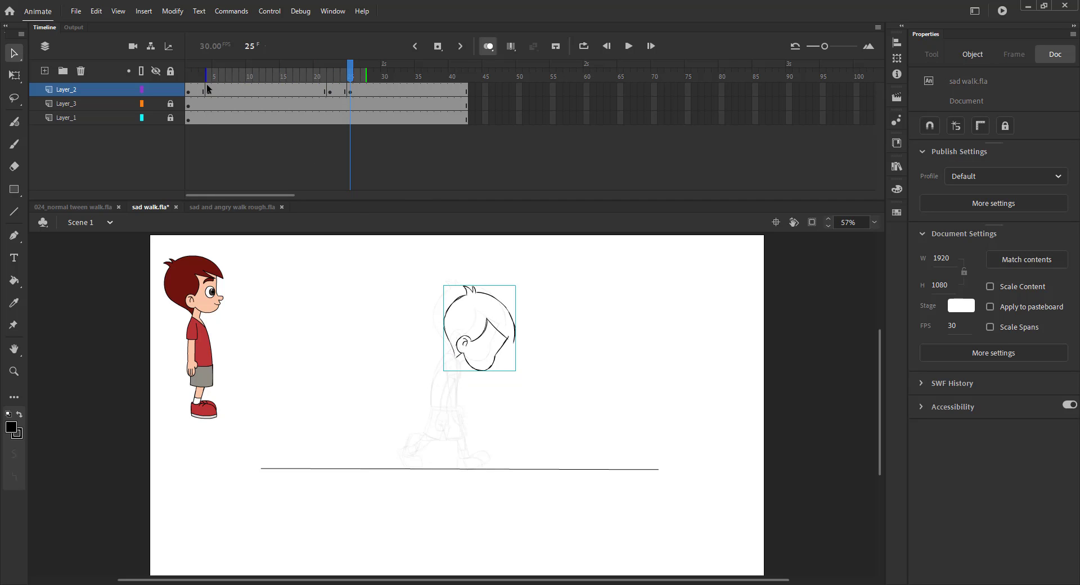
key(z)
drag(389, 321, 522, 500)
scroll(411, 315, up, 4)
key(b)
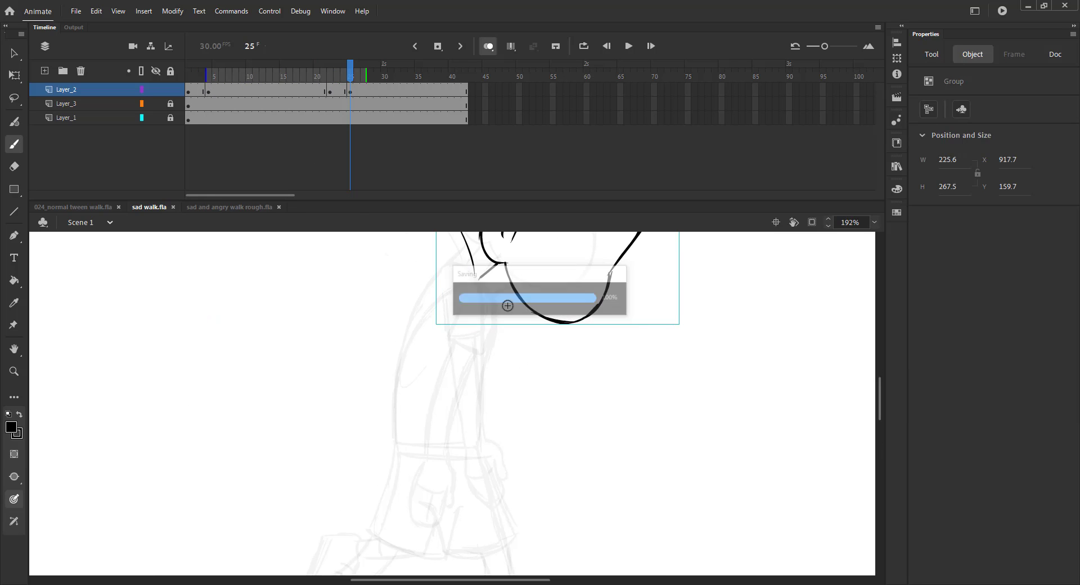
mouse_move(511, 285)
mouse_down()
mouse_move(494, 296)
mouse_move(480, 277)
mouse_move(422, 320)
mouse_up()
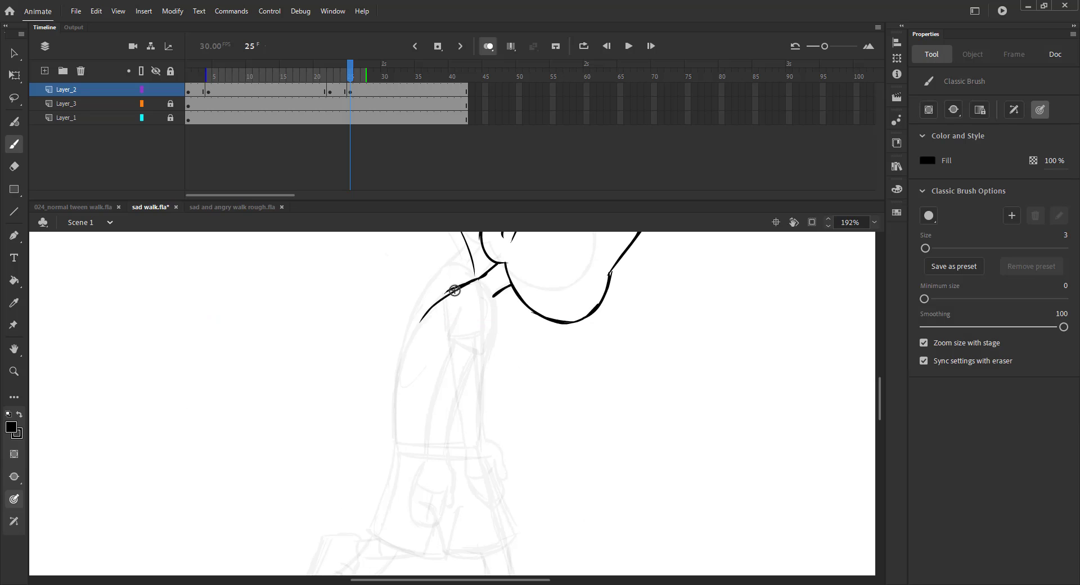
key(ctrl+z)
mouse_move(485, 274)
mouse_down()
mouse_move(446, 291)
mouse_move(410, 340)
mouse_up()
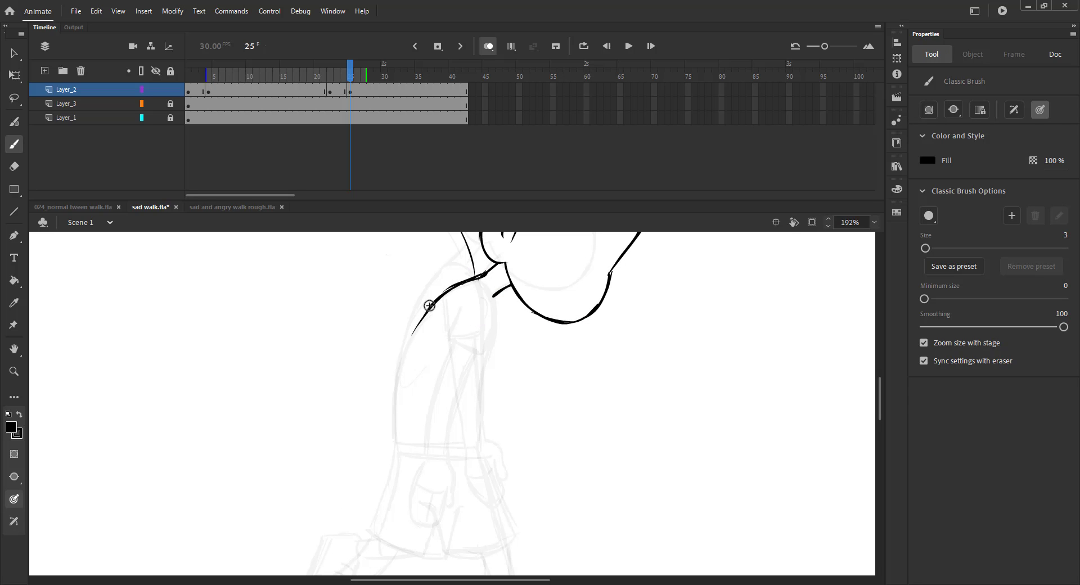
Draw the curved back, the chest line and the shirt hem of the frame 25 pose, and save
mouse_move(430, 306)
mouse_down()
mouse_move(400, 363)
mouse_move(395, 433)
mouse_up()
drag(401, 375, 396, 455)
mouse_move(475, 280)
mouse_down()
mouse_move(489, 306)
mouse_move(478, 447)
mouse_up()
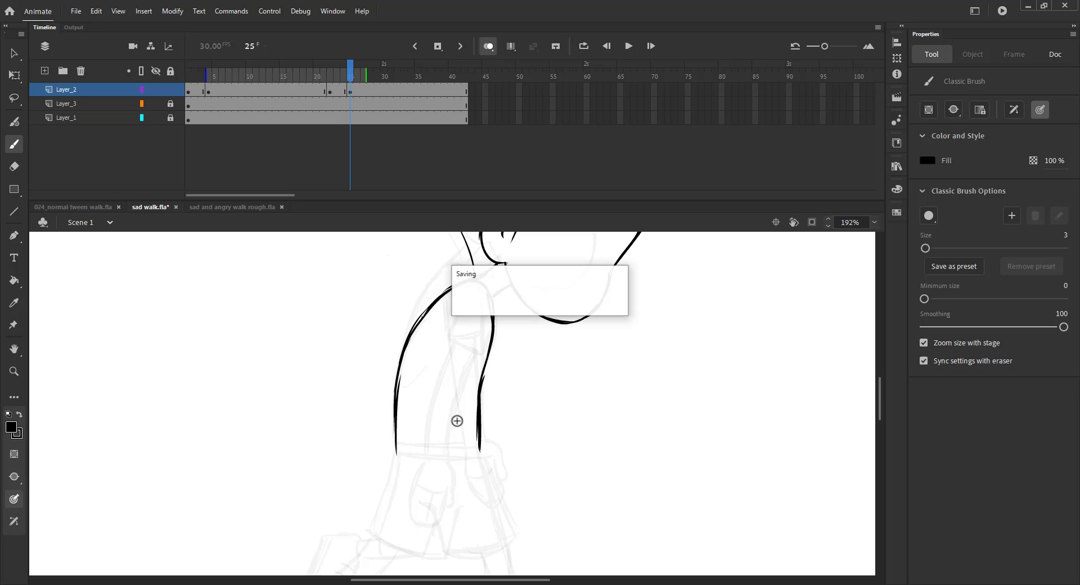
scroll(480, 381, down, 2)
drag(480, 398, 397, 399)
key(ctrl+s)
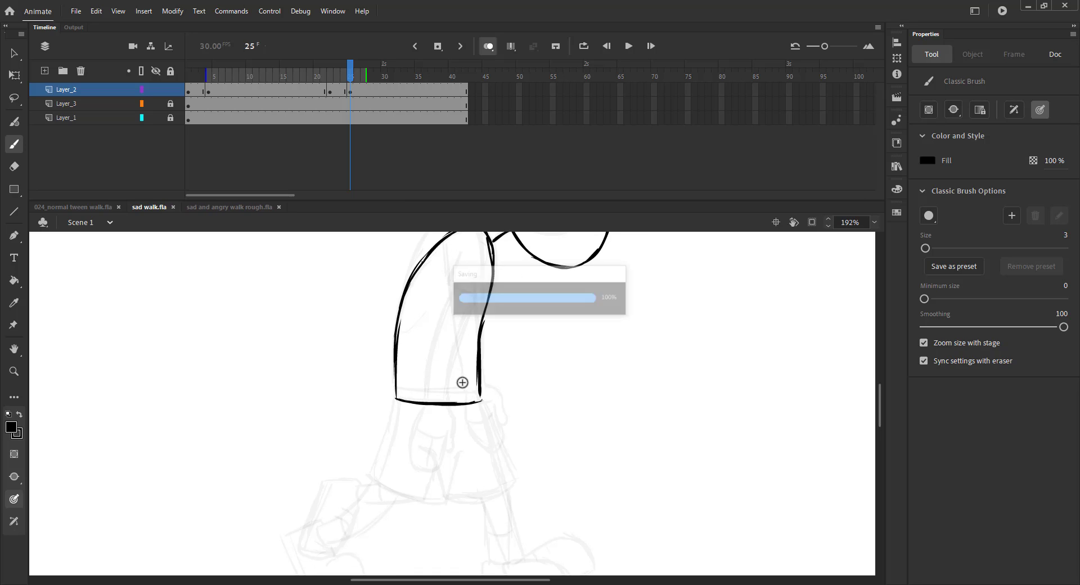
Sketch the front edge, lower hem and inner leg line of the shorts at frame 25, and save
scroll(459, 320, down, 3)
click(472, 322)
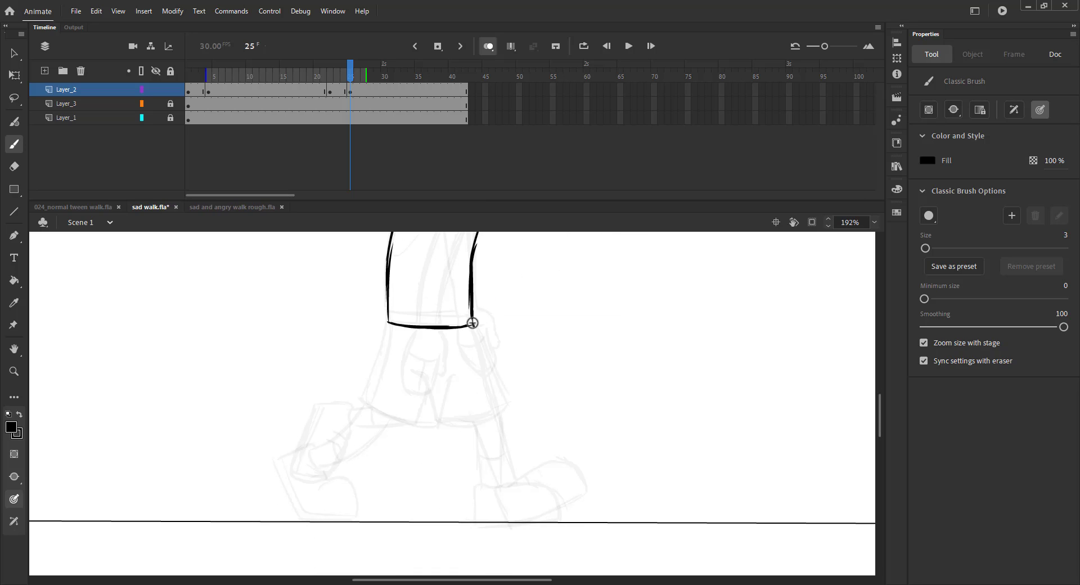
drag(473, 323, 505, 401)
drag(507, 404, 447, 422)
mouse_move(409, 373)
mouse_down()
mouse_move(432, 419)
mouse_move(486, 421)
mouse_move(489, 463)
mouse_up()
key(ctrl+s)
Draw both sides of the supporting lower leg and the rear outline of the shorts at frame 25, saving the file
drag(476, 420, 479, 482)
drag(466, 443, 450, 386)
key(ctrl+s)
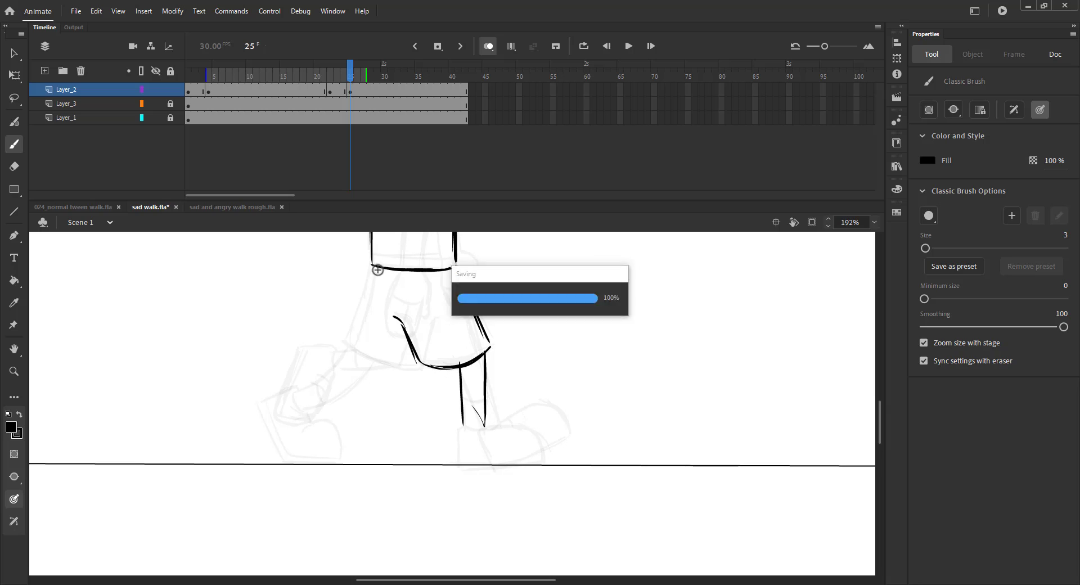
drag(372, 266, 347, 343)
key(ctrl+s)
Add the sock line and draw the supporting foot's shoe flat on the ground line at frame 25, and save
mouse_move(406, 361)
mouse_down()
mouse_move(485, 397)
mouse_move(413, 358)
mouse_up()
mouse_move(442, 386)
mouse_down()
mouse_move(467, 385)
mouse_move(521, 423)
mouse_move(422, 385)
mouse_up()
drag(444, 386, 439, 426)
mouse_move(439, 421)
mouse_down()
mouse_move(509, 423)
mouse_move(472, 425)
mouse_up()
key(ctrl+s)
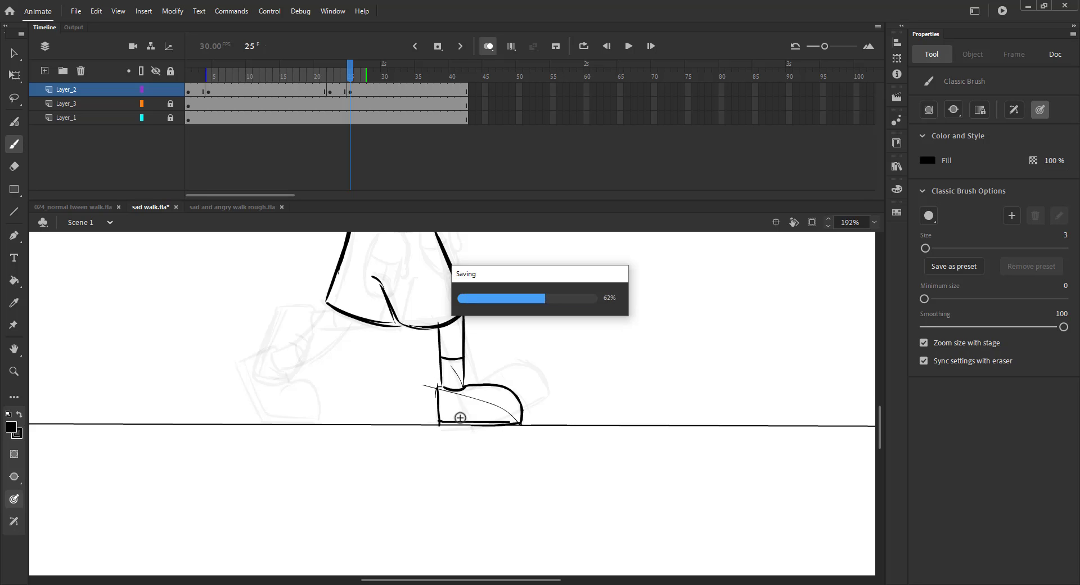
scroll(450, 382, up, 2)
scroll(450, 382, left, 2)
mouse_move(450, 372)
mouse_down()
mouse_move(441, 388)
mouse_move(368, 402)
mouse_up()
key(ctrl+z)
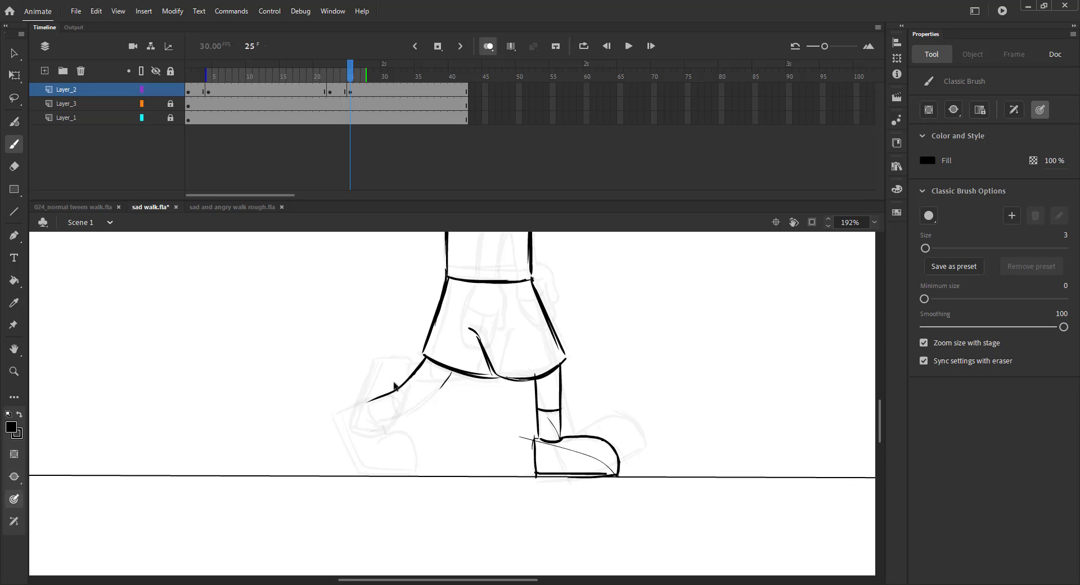
drag(450, 373, 378, 422)
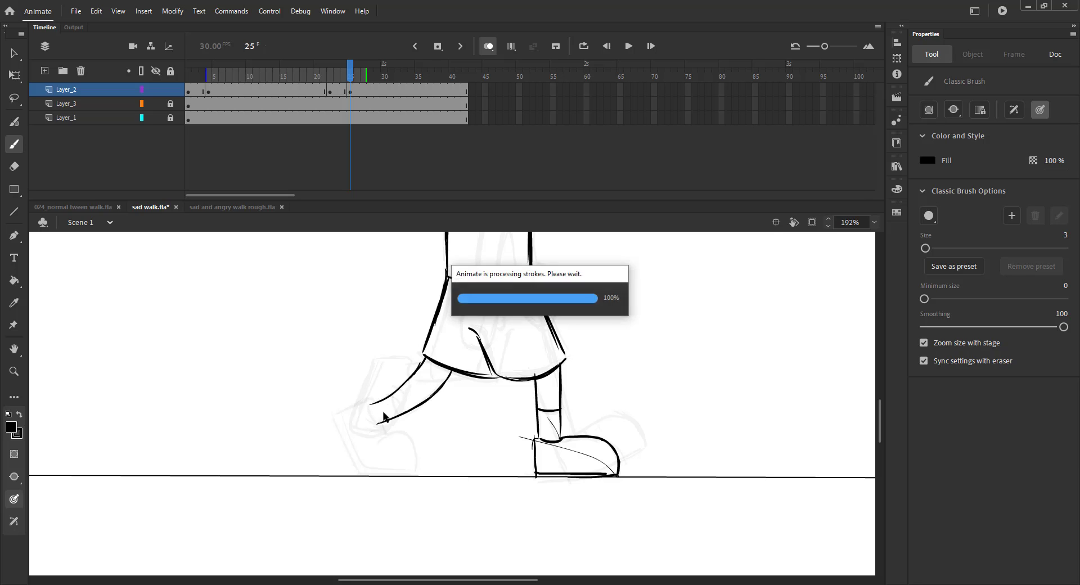
key(ctrl+z)
key(ctrl+z)
key(ctrl+s)
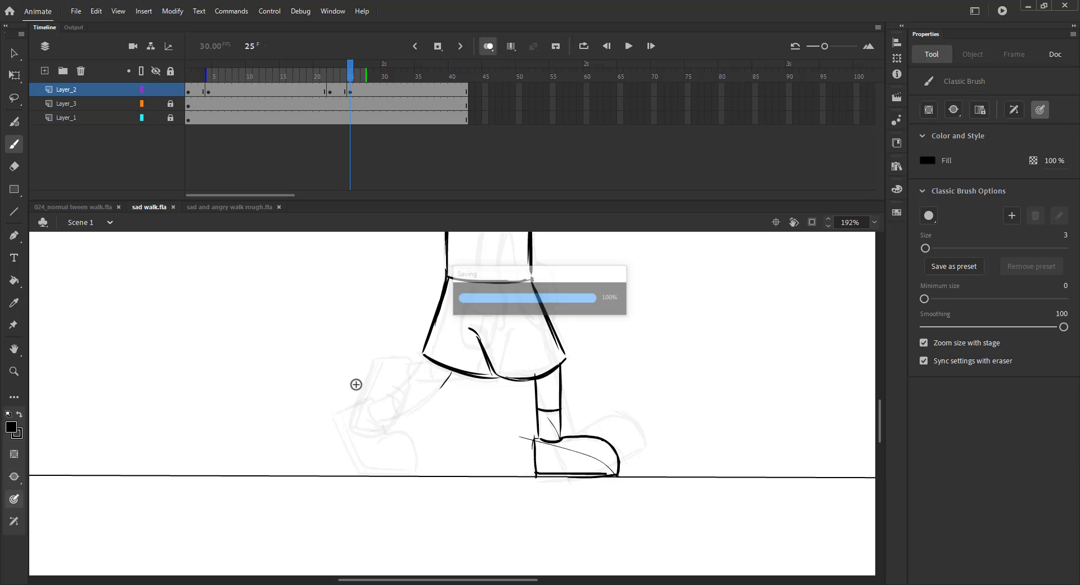
key(ctrl+z)
Draw the trailing lower leg extending straight back at frame 25, with its sock line and upright shoe, and save
mouse_move(430, 360)
mouse_down()
mouse_move(411, 360)
mouse_move(475, 380)
mouse_up()
mouse_move(412, 361)
mouse_down()
mouse_move(412, 383)
mouse_move(433, 383)
mouse_move(372, 356)
mouse_move(371, 423)
mouse_move(389, 434)
mouse_up()
key(ctrl+z)
drag(370, 424, 403, 432)
drag(376, 361, 374, 433)
drag(397, 387, 412, 388)
drag(401, 405, 415, 405)
key(ctrl+s)
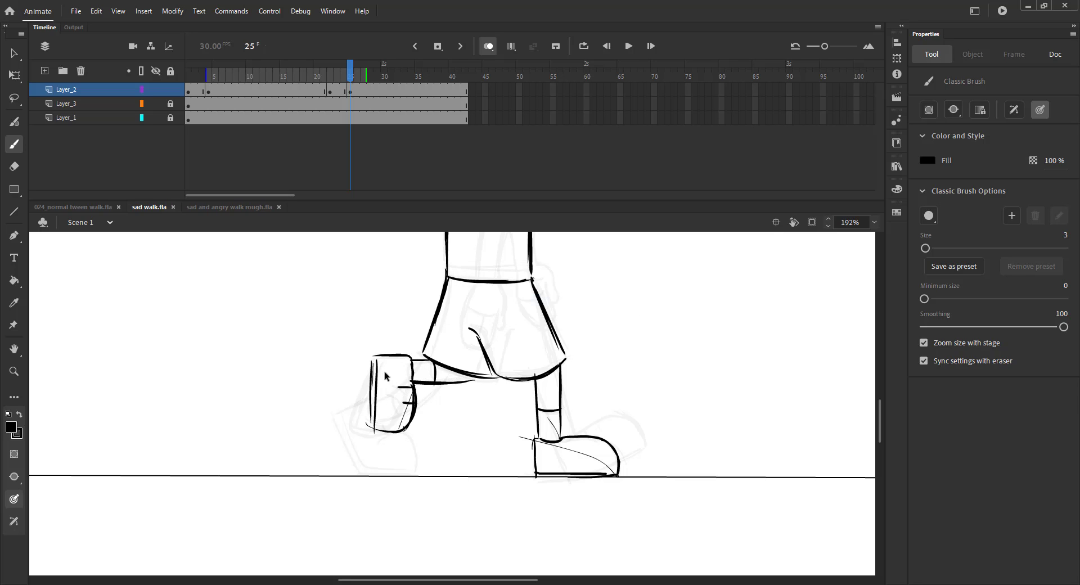
Draw the front edge of the near arm's sleeve at frame 25 and compare the pose with the surrounding frames
key(ctrl+2)
key(v)
drag(379, 340, 511, 470)
key(b)
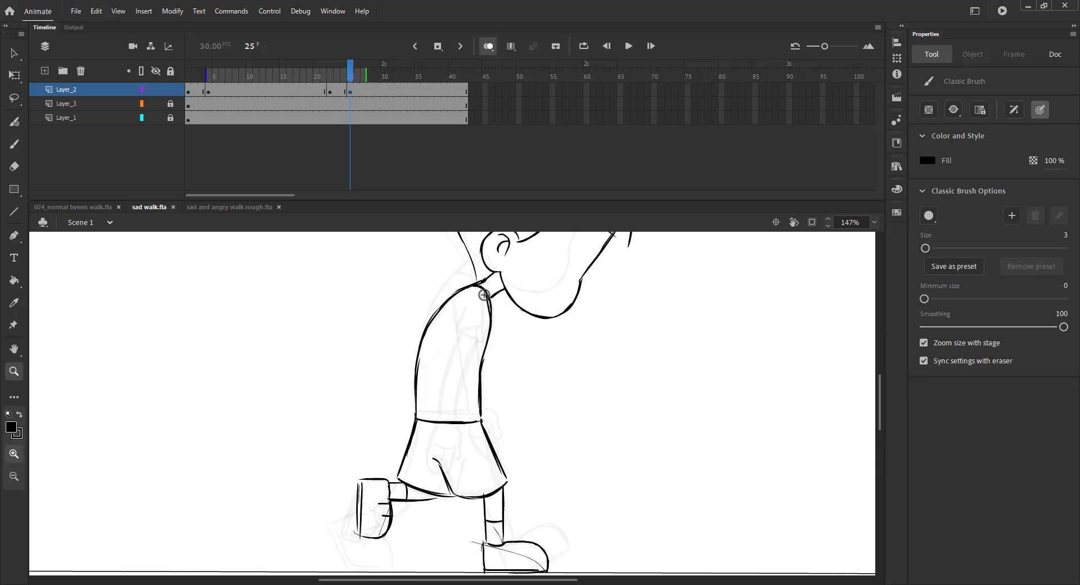
drag(484, 294, 482, 340)
key(ctrl+z)
click(488, 45)
mouse_move(366, 75)
mouse_down()
mouse_move(309, 84)
mouse_move(364, 86)
mouse_move(236, 90)
mouse_move(383, 90)
mouse_move(331, 90)
mouse_move(350, 90)
mouse_up()
click(488, 46)
key(b)
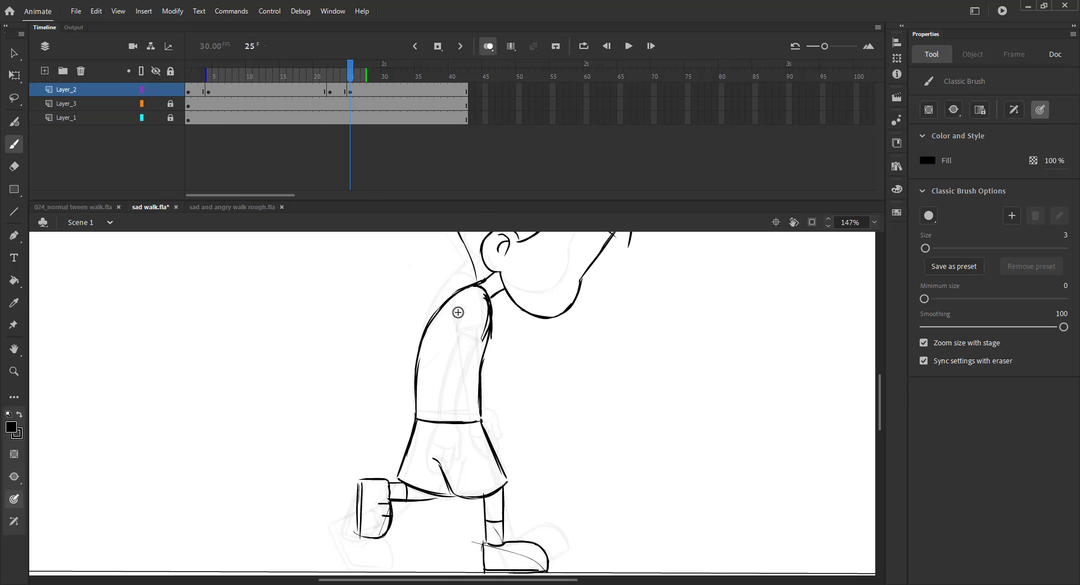
Complete the sleeve at frame 25 and draw the near arm hanging straight down with its hand over the shorts
drag(462, 333, 464, 418)
drag(485, 357, 484, 387)
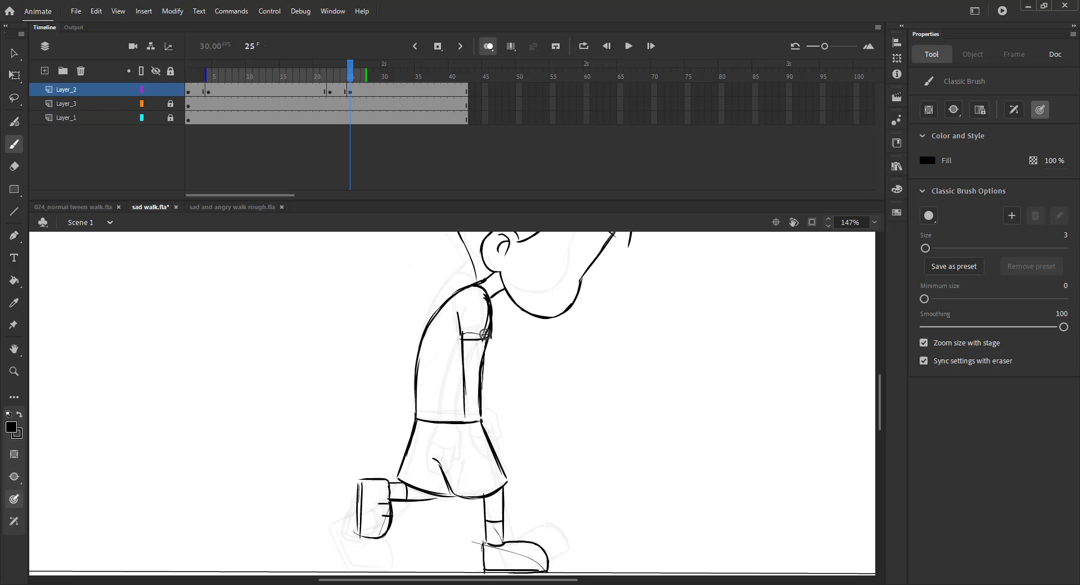
drag(486, 338, 483, 419)
mouse_move(487, 341)
mouse_down()
mouse_move(486, 422)
mouse_move(461, 441)
mouse_up()
drag(461, 441, 485, 442)
drag(486, 440, 478, 462)
drag(491, 426, 487, 438)
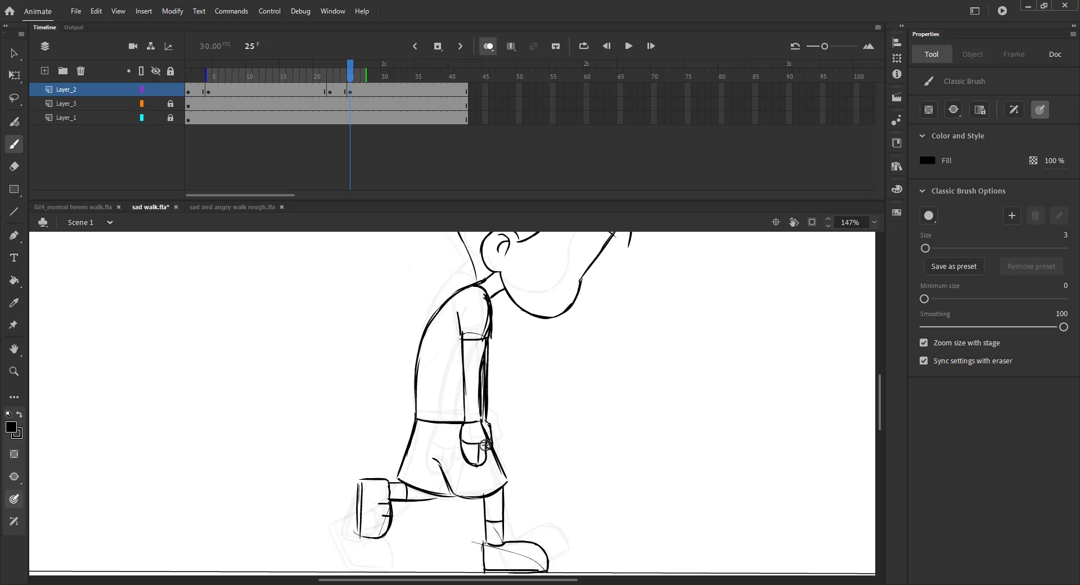
Lengthen the raised rear shoe at frame 25 by lassoing its toe half and shifting that part downward
key(ctrl+2)
key(v)
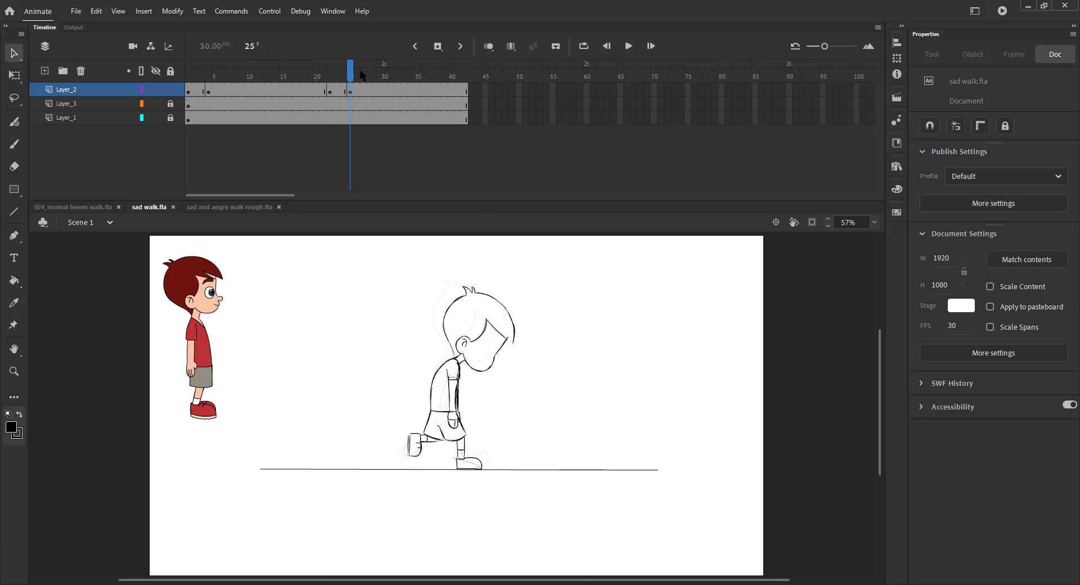
mouse_move(360, 75)
mouse_down()
mouse_move(339, 80)
mouse_move(380, 73)
mouse_move(195, 78)
mouse_move(398, 90)
mouse_move(357, 90)
mouse_move(389, 90)
mouse_move(354, 87)
mouse_move(386, 79)
mouse_move(352, 79)
mouse_up()
drag(386, 412, 465, 483)
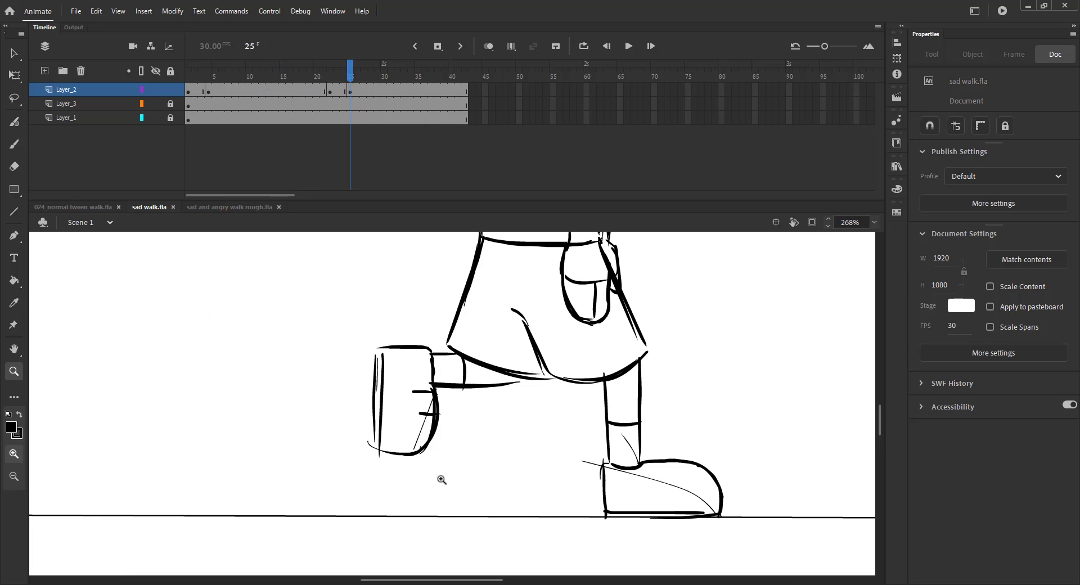
key(l)
mouse_move(472, 421)
mouse_down()
mouse_move(454, 471)
mouse_move(405, 478)
mouse_up()
key(q)
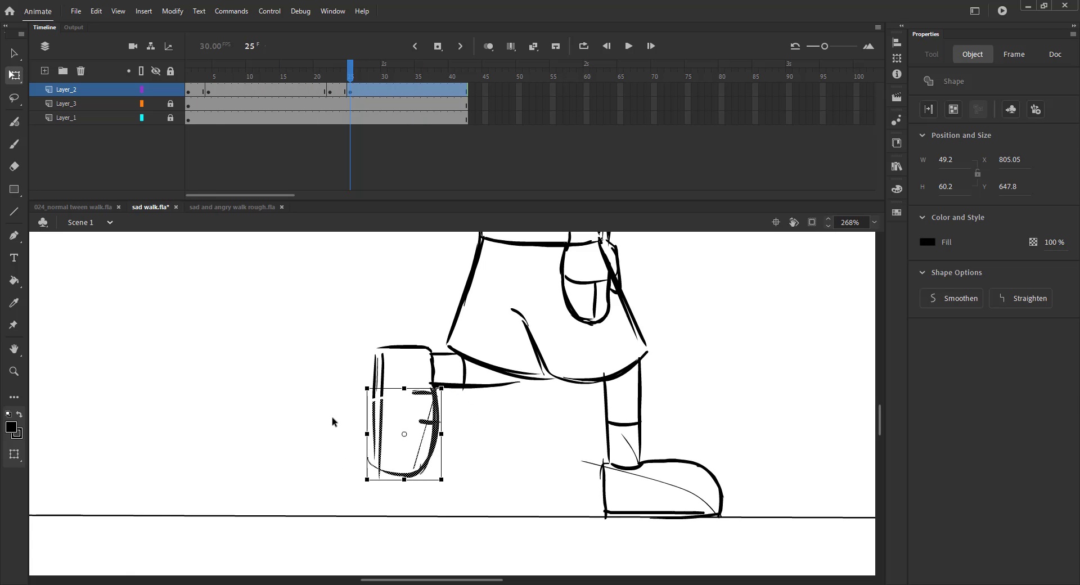
click(333, 421)
Set up a Layer_2 keyframe at frame 13 with only the head, save, and span the onion skin range from frame 4 to frame 22
click(216, 72)
key(ctrl+2)
key(ctrl+s)
key(v)
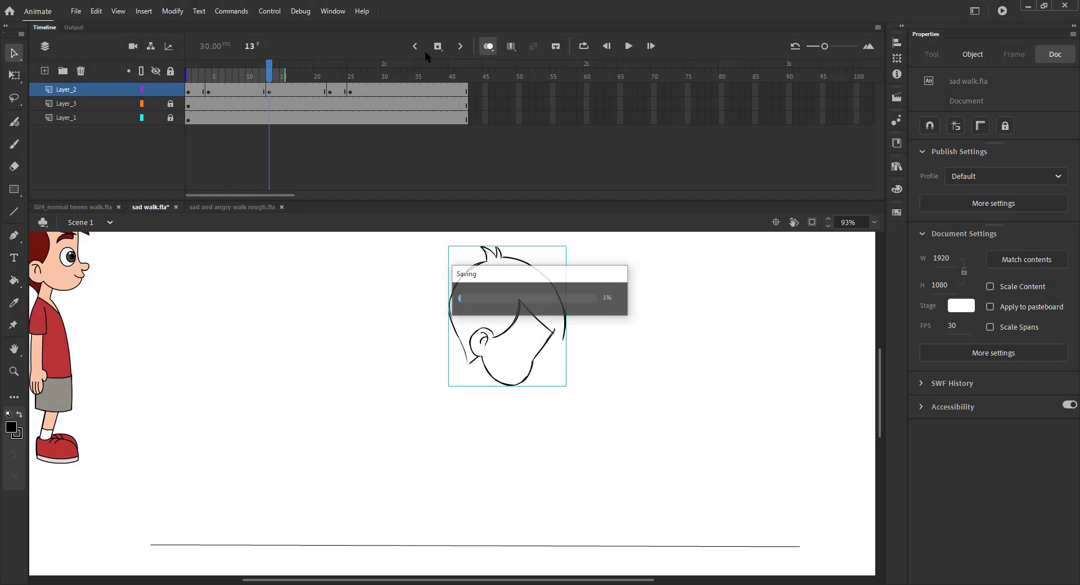
drag(187, 75, 209, 75)
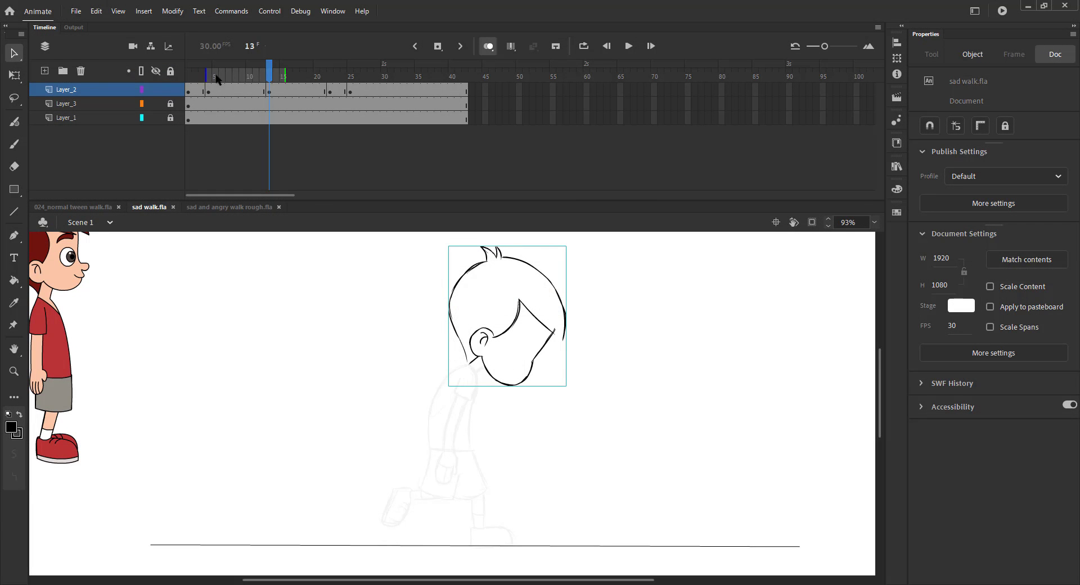
drag(284, 75, 332, 71)
Position the head above the onion-skinned body at frame 13, tilt it slightly forward and nudge it down four steps
click(478, 339)
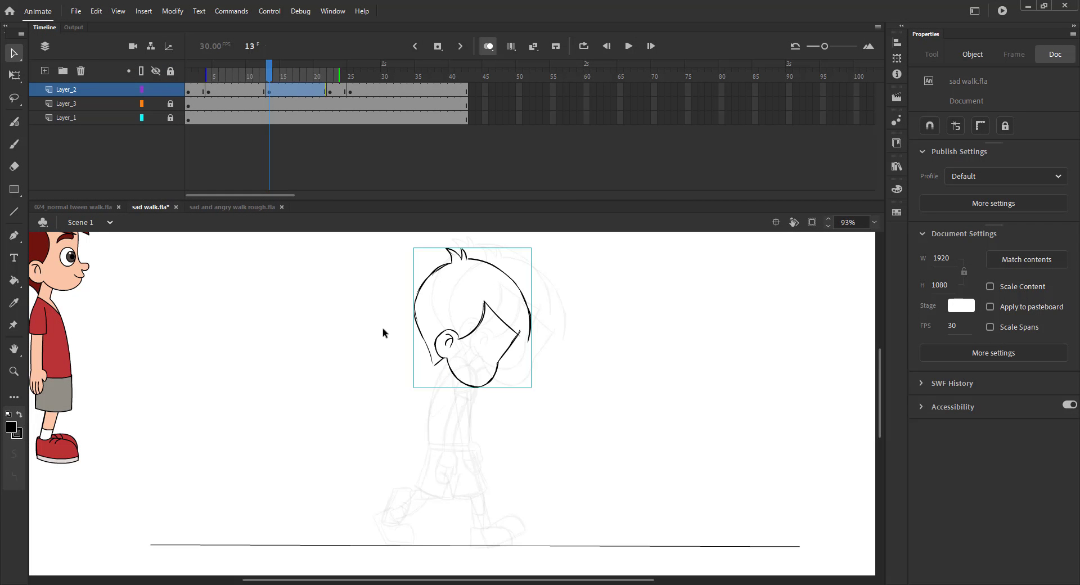
key(q)
drag(592, 311, 600, 324)
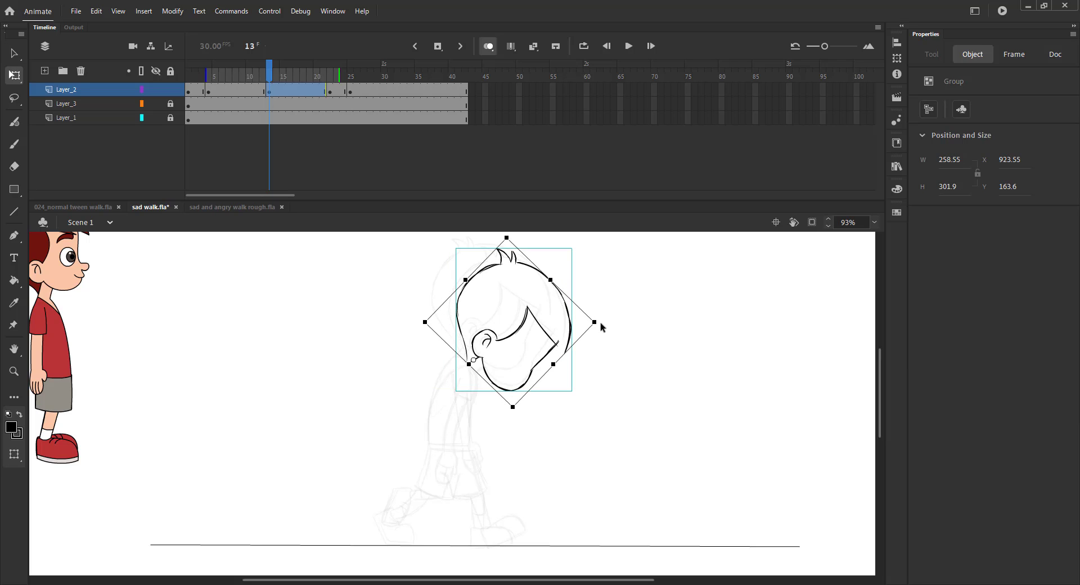
key(Down)
key(Down)
key(Down)
key(Down)
click(369, 322)
Enlarge the stage area, draw the neck and the front chest line in black with the Classic Brush at frame 13, and save
key(z)
drag(366, 322, 553, 549)
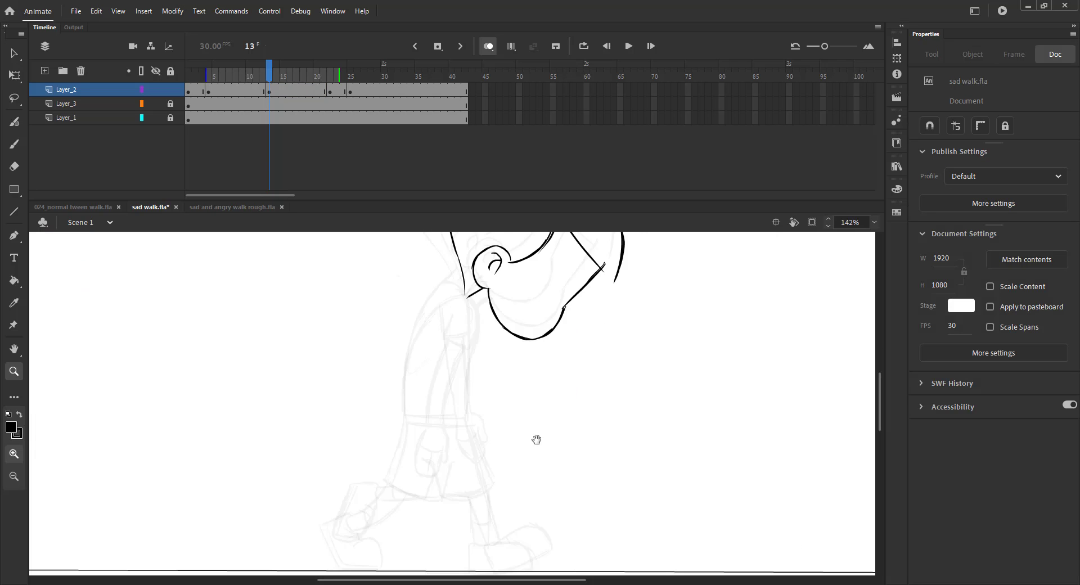
drag(536, 441, 552, 417)
key(ctrl+s)
mouse_move(393, 196)
mouse_down()
mouse_move(226, 200)
mouse_move(388, 131)
mouse_up()
drag(370, 234, 380, 325)
key(b)
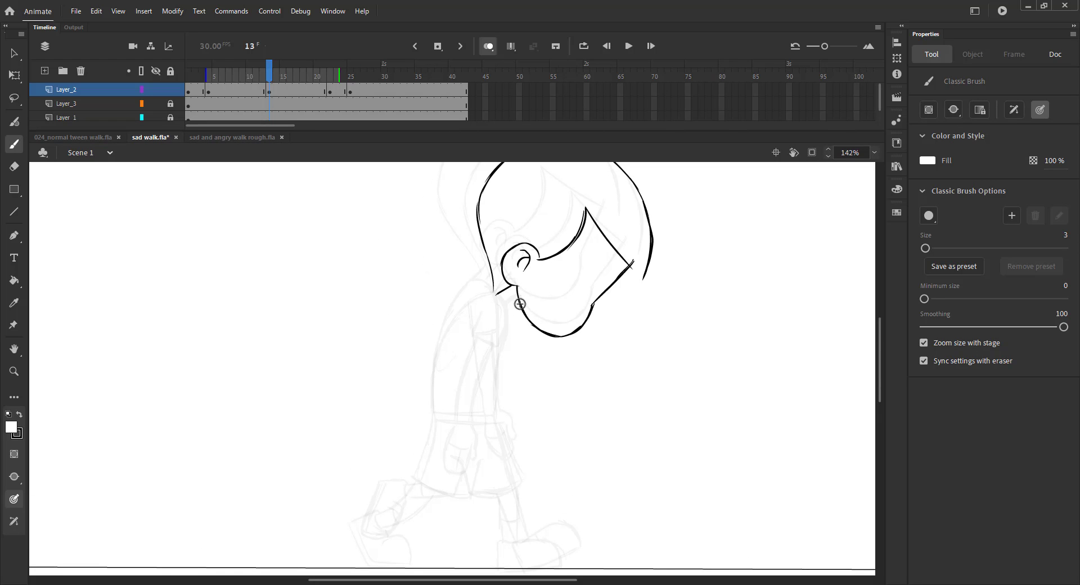
key(x)
mouse_move(507, 307)
mouse_down()
mouse_move(519, 304)
mouse_move(495, 295)
mouse_move(490, 383)
mouse_move(500, 342)
mouse_up()
key(ctrl+s)
key(ctrl+s)
key(ctrl+s)
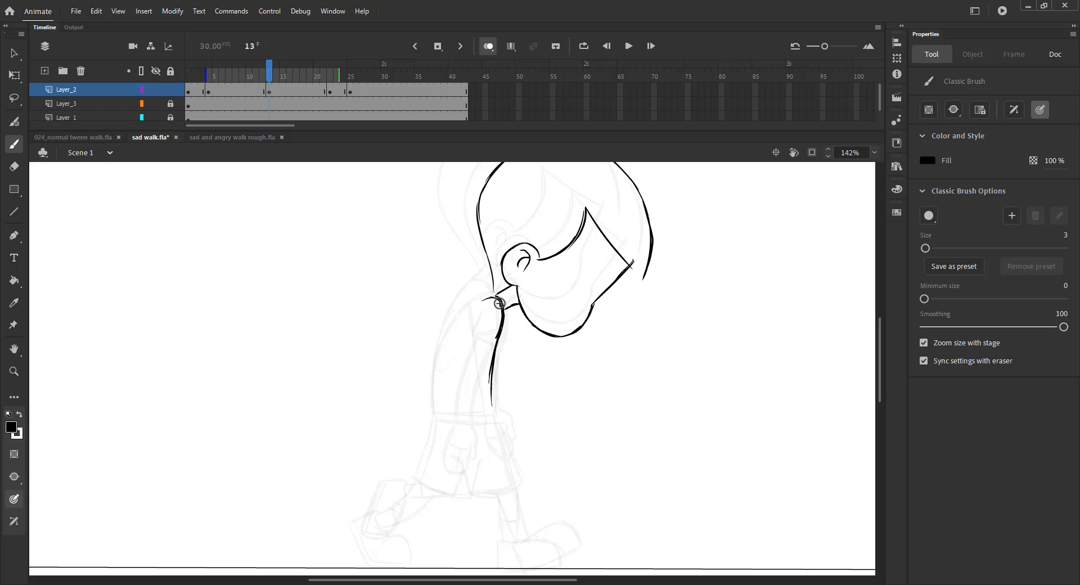
Draw the curved back and the shirt hem of the frame 13 pose, and save
drag(474, 306, 436, 358)
key(ctrl+z)
mouse_move(492, 295)
mouse_down()
mouse_move(453, 321)
mouse_move(431, 371)
mouse_up()
mouse_move(441, 335)
mouse_down()
mouse_move(430, 406)
mouse_move(441, 424)
mouse_move(488, 423)
mouse_up()
key(ctrl+z)
mouse_move(272, 80)
mouse_down()
mouse_move(234, 82)
mouse_move(270, 85)
mouse_up()
key(ctrl+s)
drag(382, 314, 378, 238)
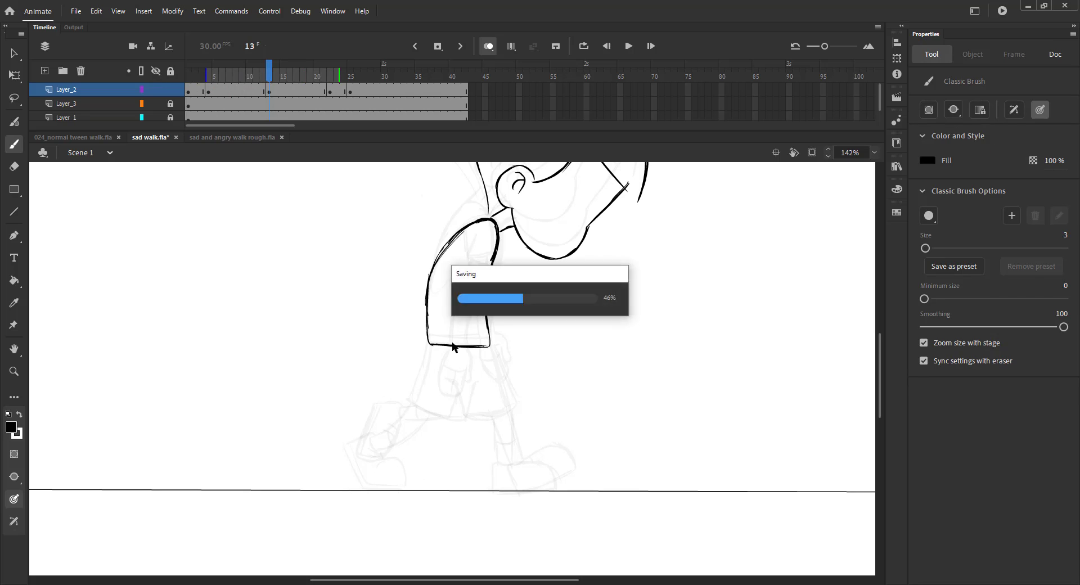
drag(489, 339, 487, 385)
click(488, 48)
key(comma)
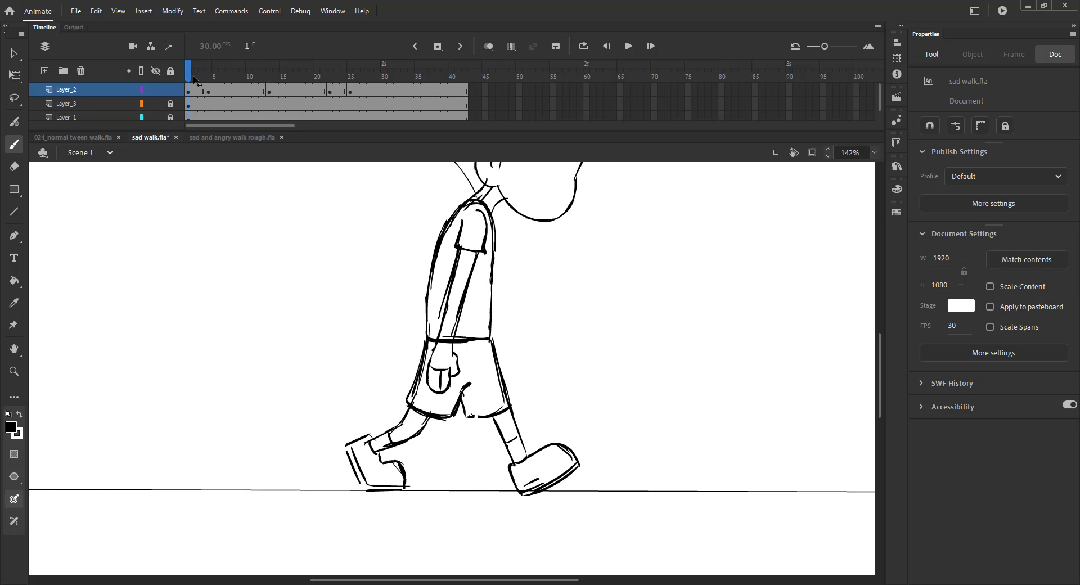
key(period)
key(comma)
key(period)
click(488, 47)
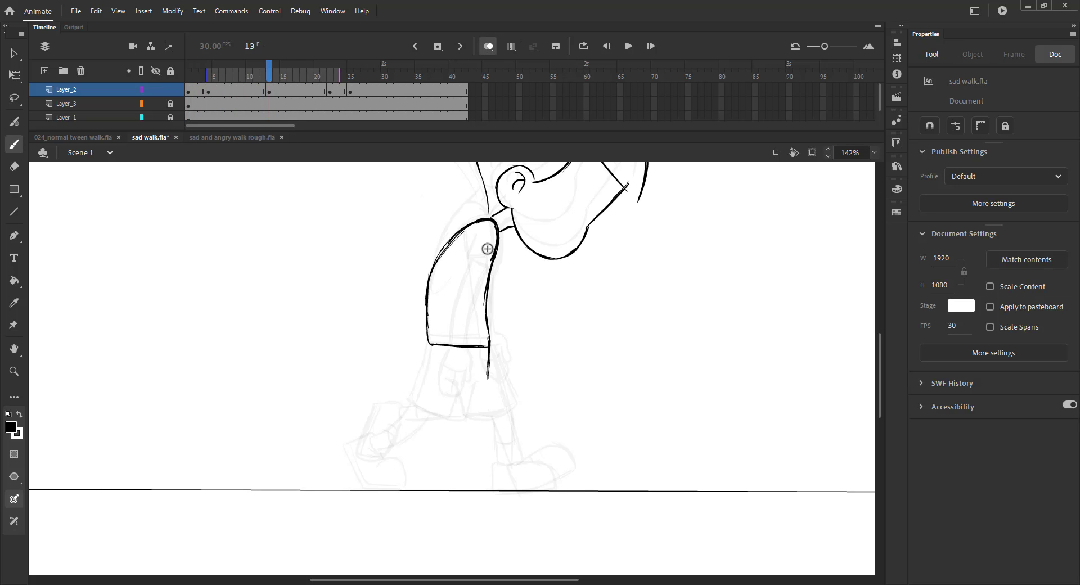
drag(490, 346, 489, 397)
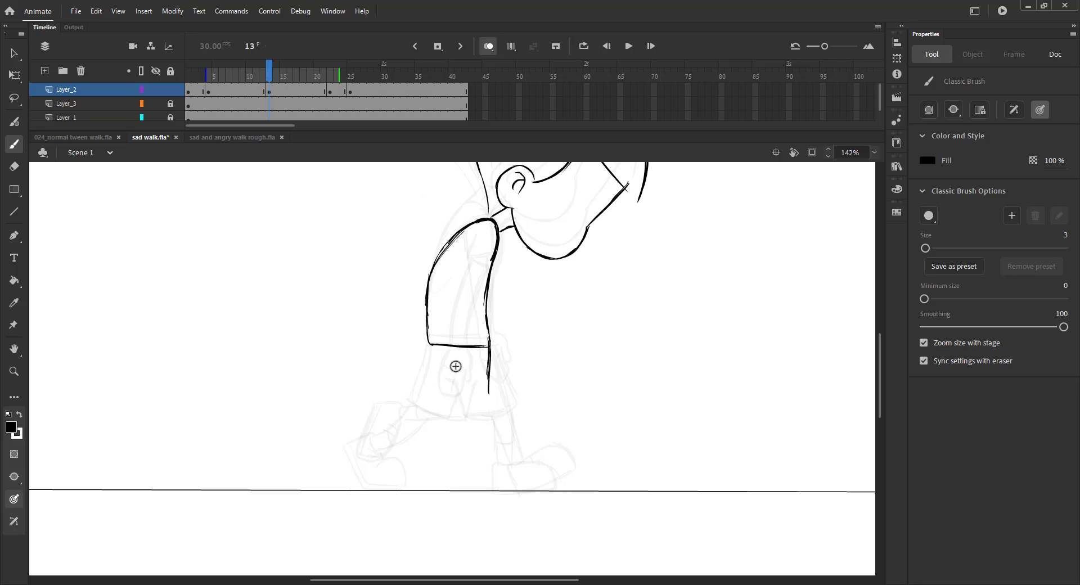
drag(428, 342, 441, 392)
key(ctrl+z)
key(ctrl+z)
key(ctrl+z)
key(ctrl+z)
click(271, 82)
key(e)
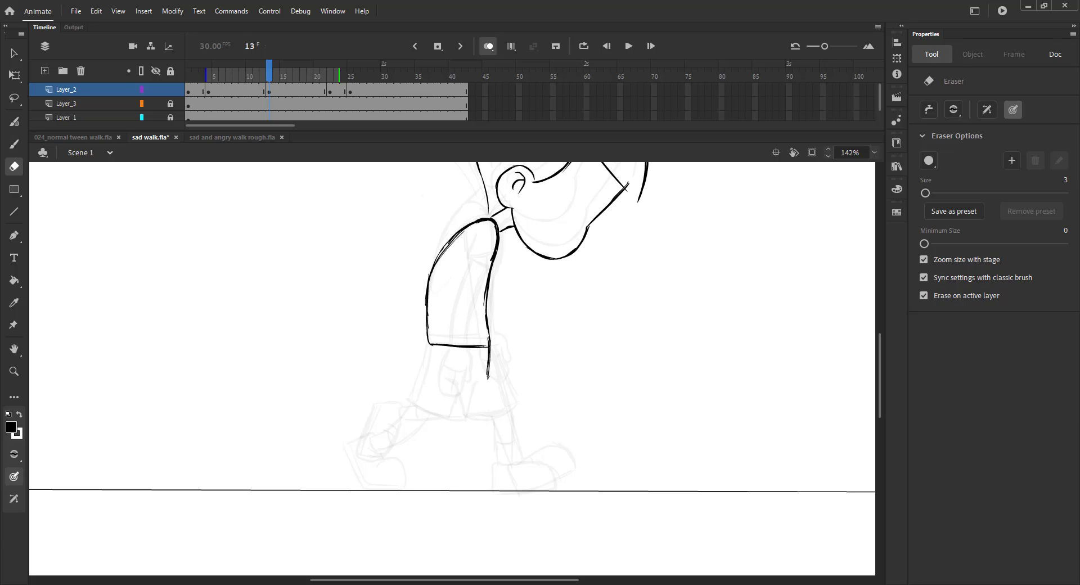
Draw the shorts with a bent forward knee at frame 13, plus the passing leg's shin and shoe lifted above the ground line
key(b)
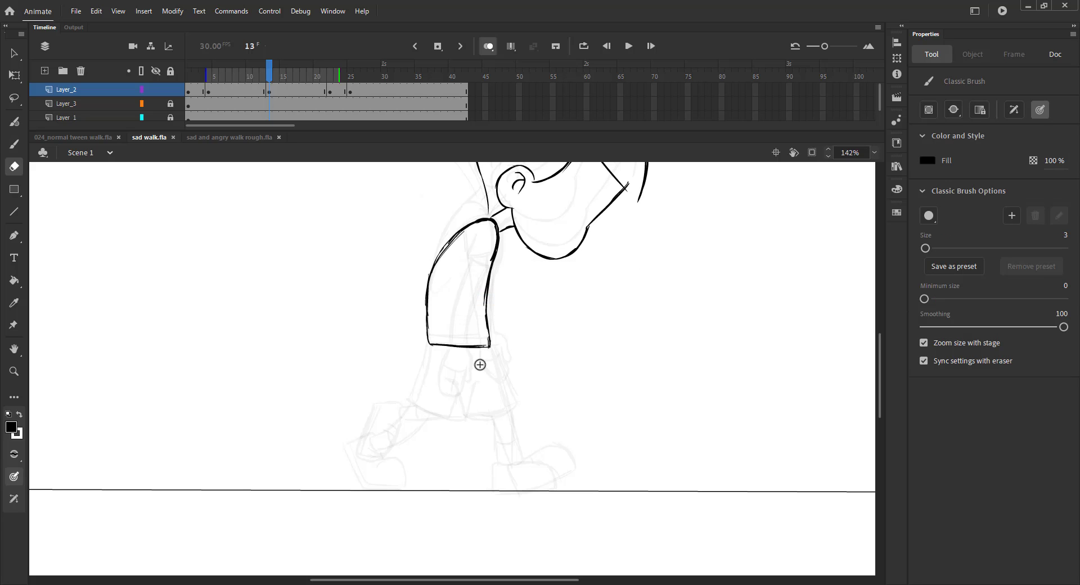
drag(490, 347, 507, 372)
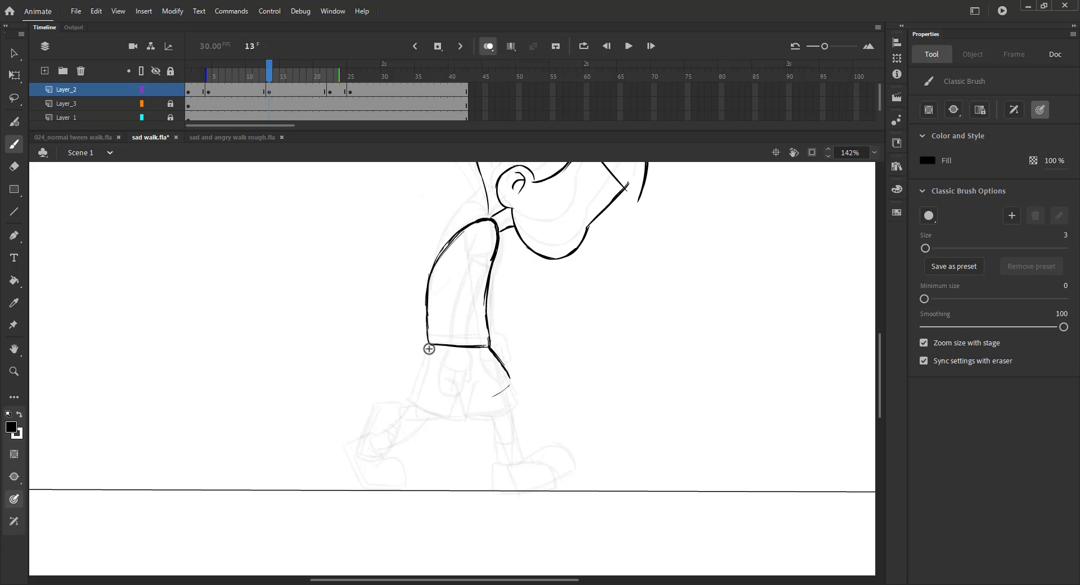
drag(440, 367, 471, 404)
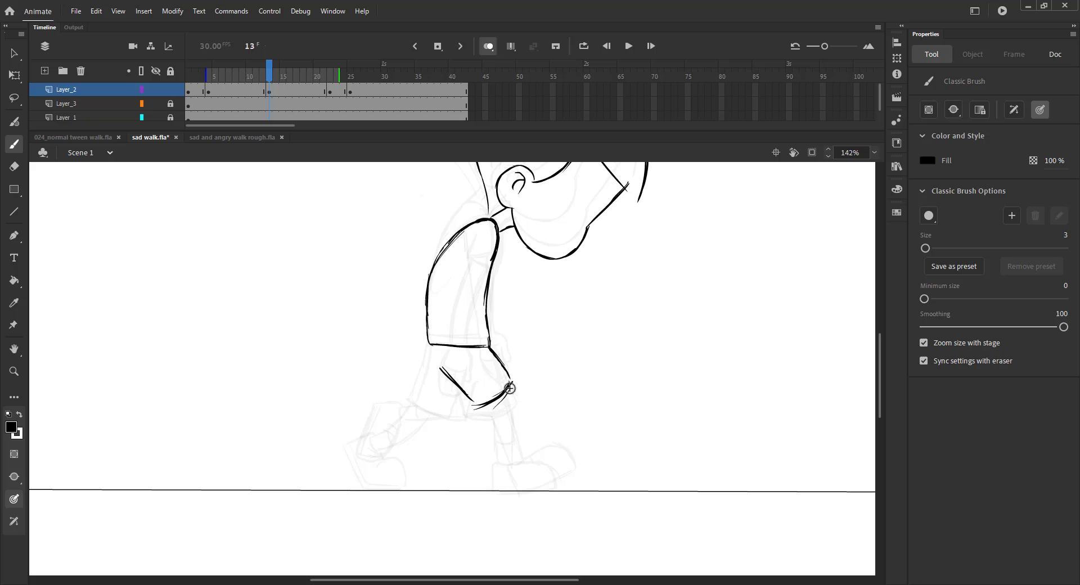
mouse_move(511, 382)
mouse_down()
mouse_move(479, 426)
mouse_move(442, 433)
mouse_up()
mouse_move(477, 430)
mouse_down()
mouse_move(494, 447)
mouse_move(490, 474)
mouse_up()
mouse_move(429, 345)
mouse_down()
mouse_move(430, 399)
mouse_move(461, 400)
mouse_up()
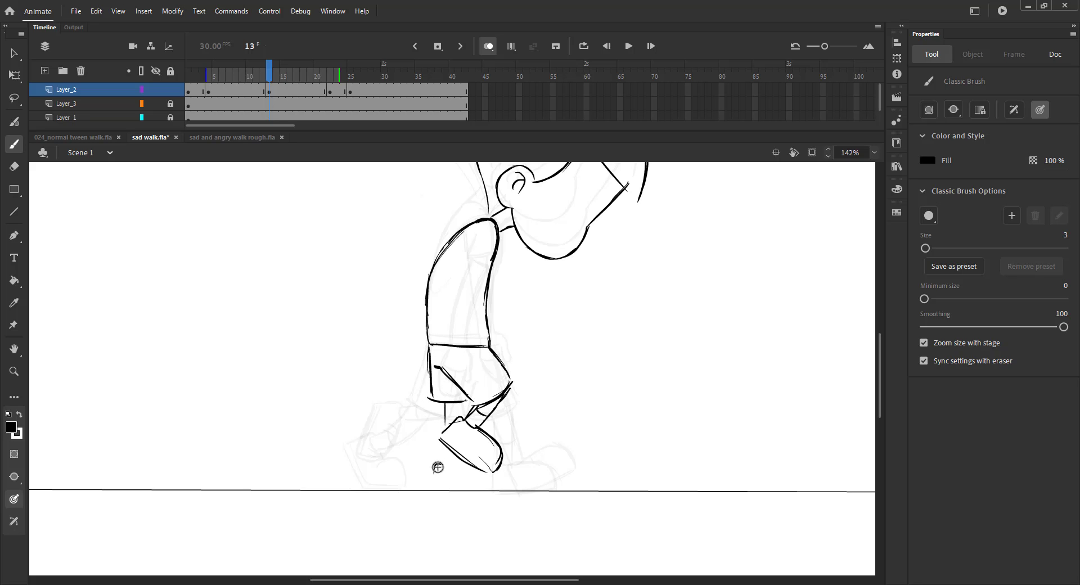
Draw the supporting lower leg behind the lifted shoe at frame 13, with its shoe flat on the ground line, and save
drag(433, 484, 432, 489)
key(ctrl+z)
key(ctrl+z)
key(ctrl+s)
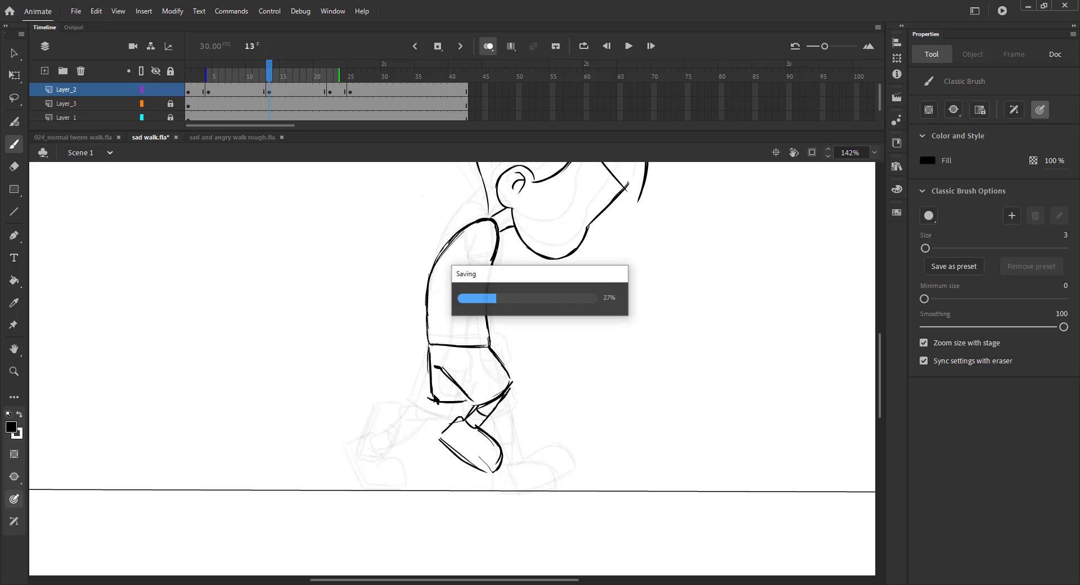
mouse_move(449, 404)
mouse_down()
mouse_move(440, 487)
mouse_move(505, 489)
mouse_up()
key(ctrl+s)
key(ctrl+z)
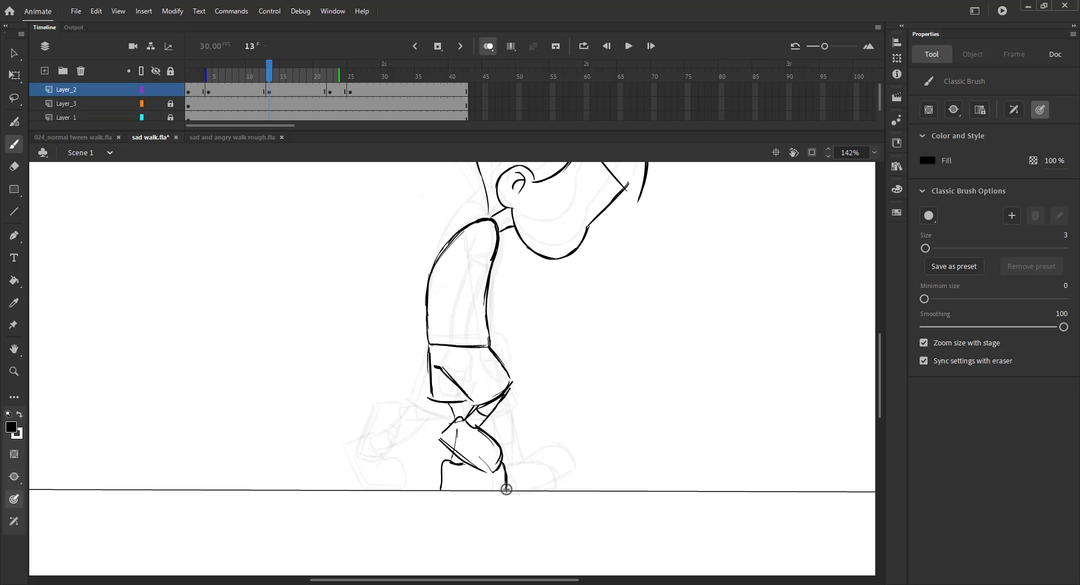
drag(440, 492, 505, 490)
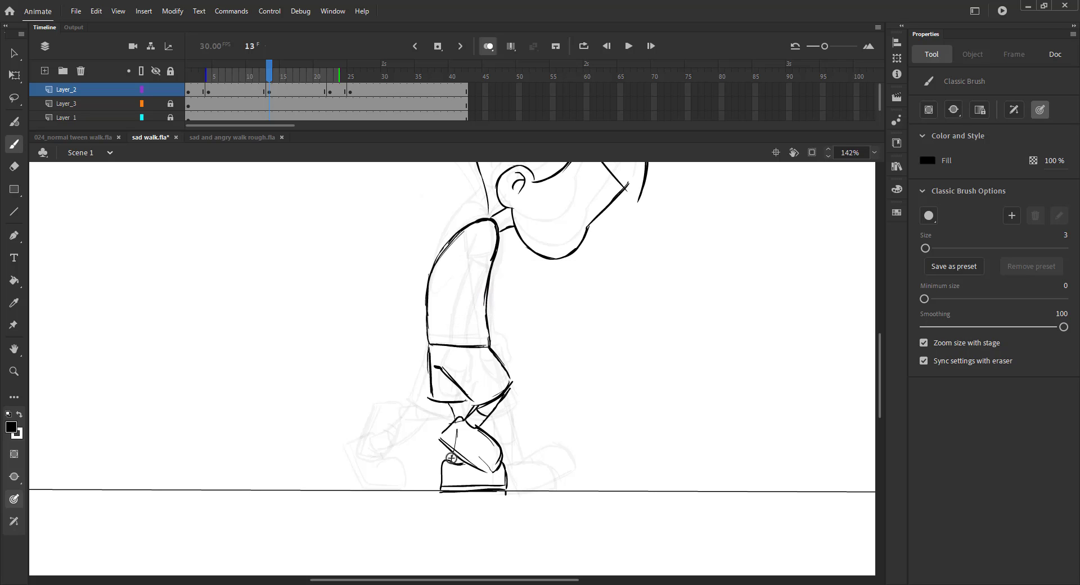
key(ctrl+s)
Check frame 13 against the neighbouring poses and draw its near arm hanging down with a short sleeve and a hand over the shorts
click(488, 46)
mouse_move(267, 75)
mouse_down()
mouse_move(331, 92)
mouse_move(184, 92)
mouse_move(270, 93)
mouse_up()
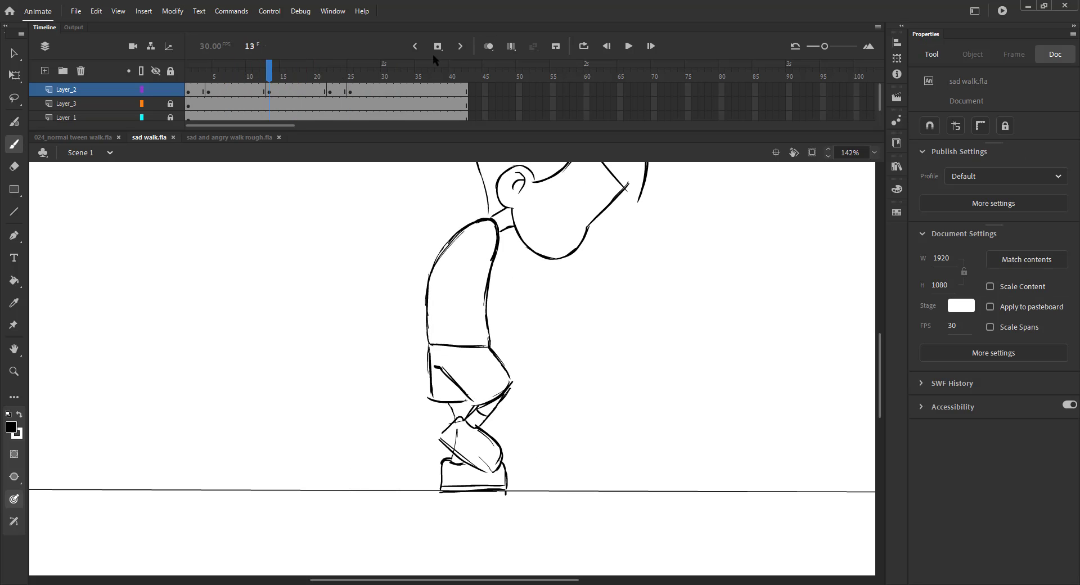
click(487, 46)
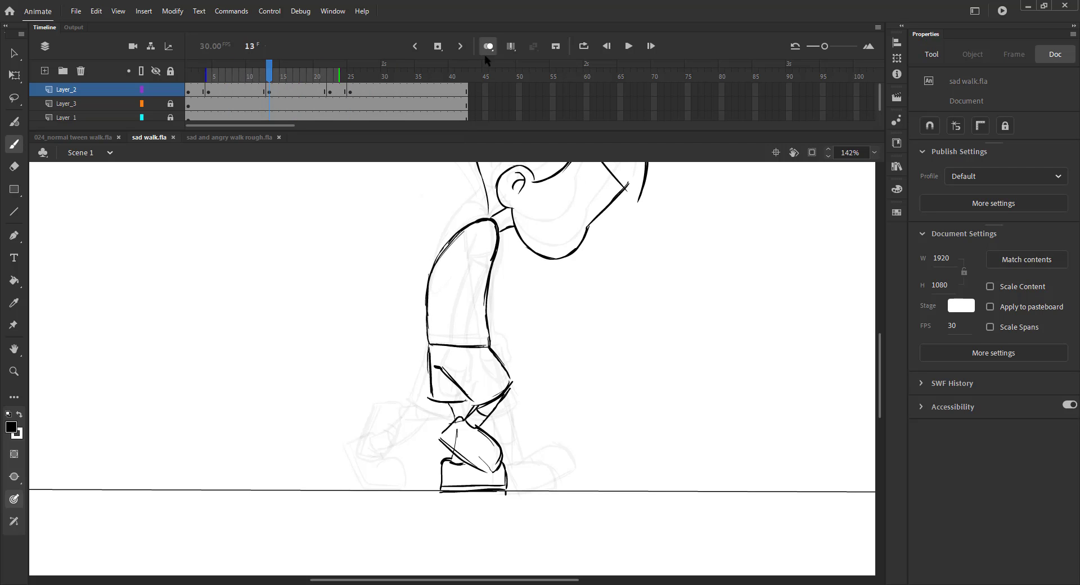
click(487, 46)
drag(269, 93, 311, 89)
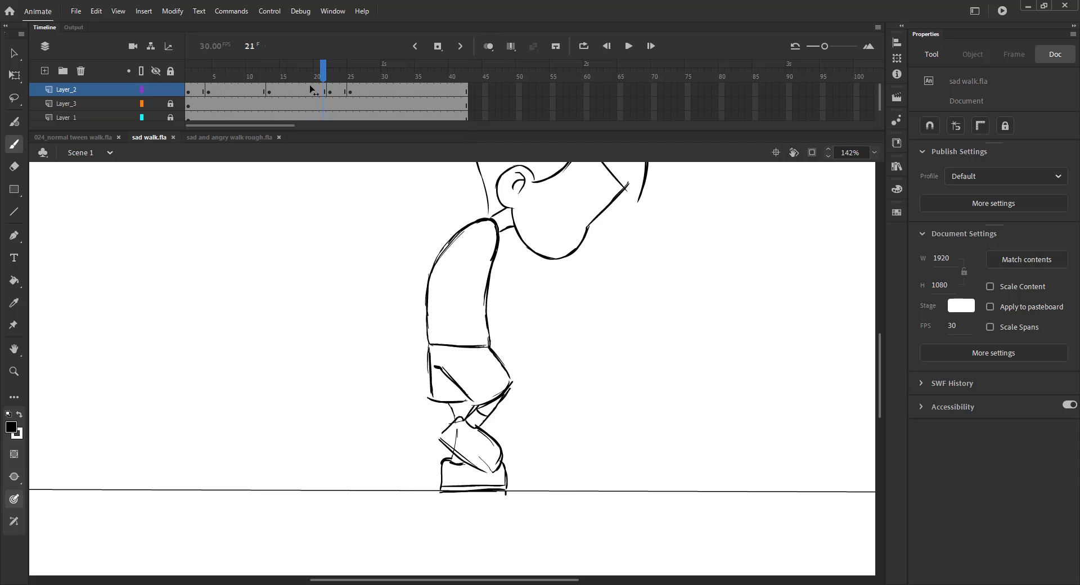
click(270, 94)
click(487, 46)
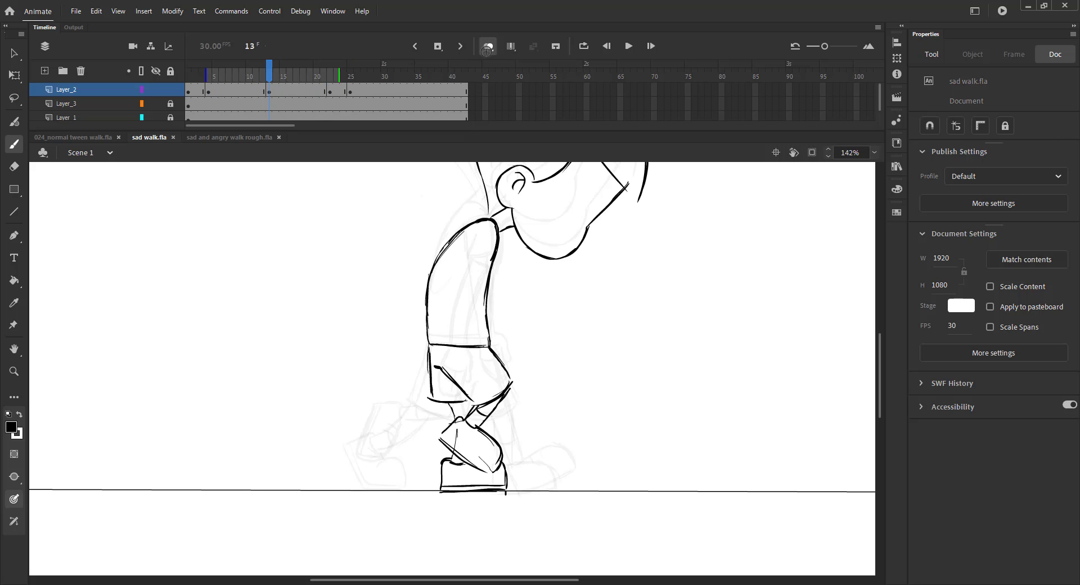
mouse_move(471, 271)
mouse_down()
mouse_move(495, 267)
mouse_move(467, 344)
mouse_up()
mouse_move(494, 264)
mouse_down()
mouse_move(490, 352)
mouse_move(475, 387)
mouse_move(492, 361)
mouse_move(486, 393)
mouse_move(467, 361)
mouse_up()
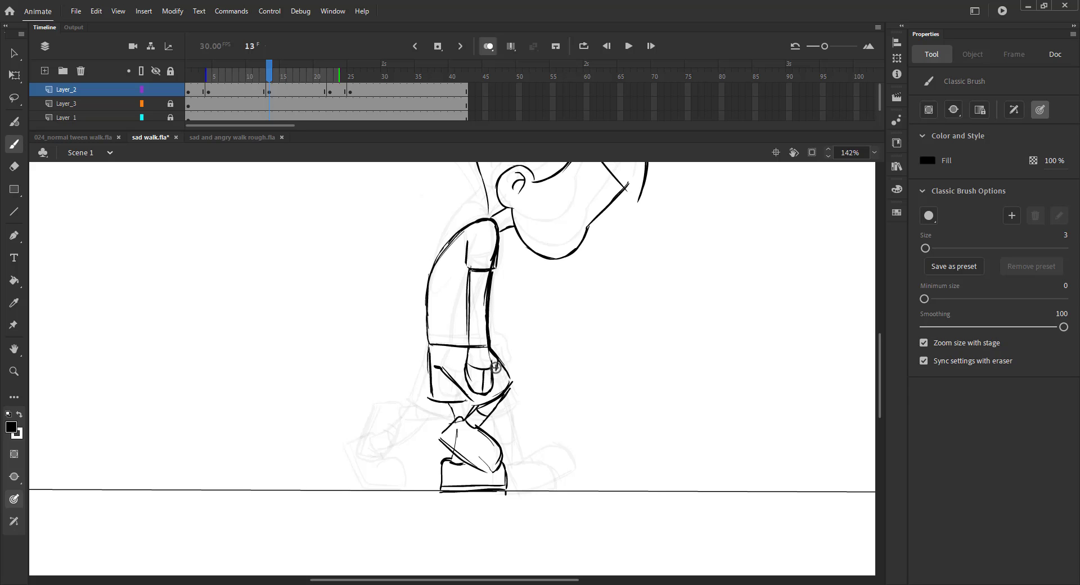
Save, insert a blank keyframe at frame 34 of Layer_2, paste the head in place, and show onion skins back to frame 13
key(ctrl+s)
click(488, 46)
drag(269, 73, 408, 93)
key(v)
click(498, 181)
key(F7)
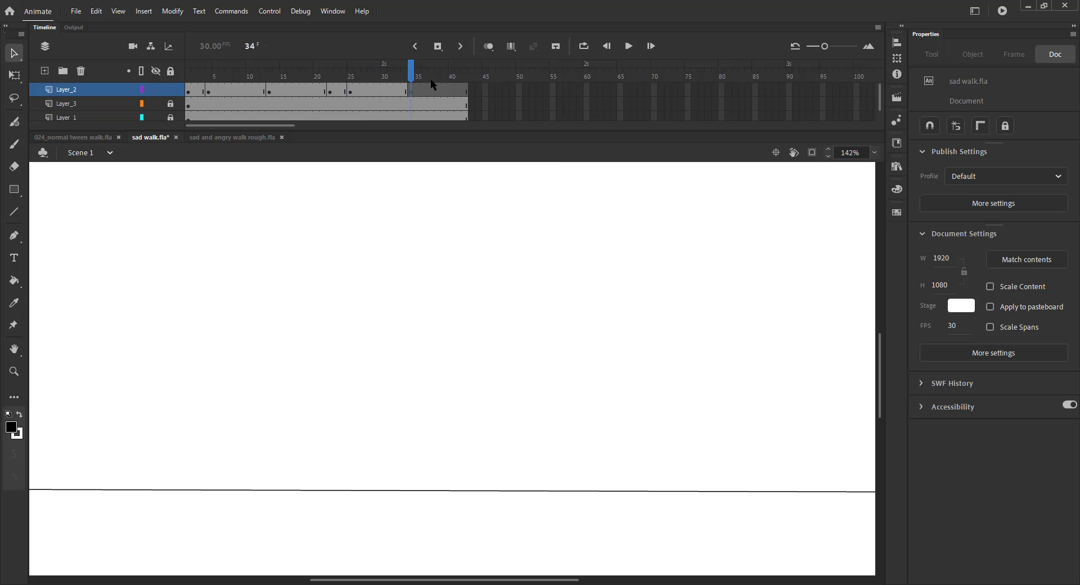
key(ctrl+shift+v)
click(488, 46)
key(ctrl+s)
drag(348, 74, 267, 74)
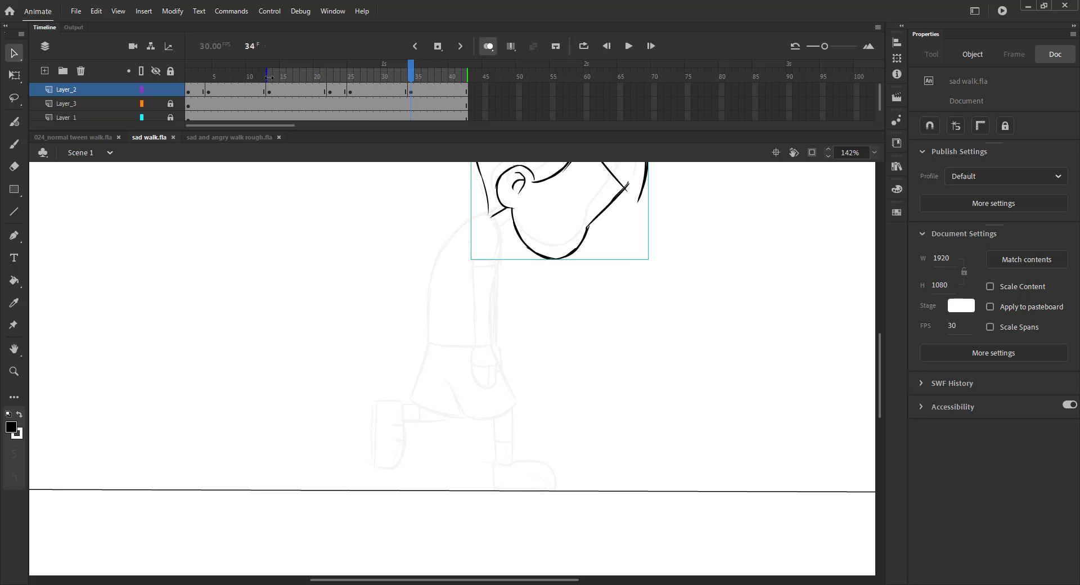
Copy the frame 13 pose to frame 32 as a temporary reference, limit the onion skin range to start there, and save
key(b)
click(488, 46)
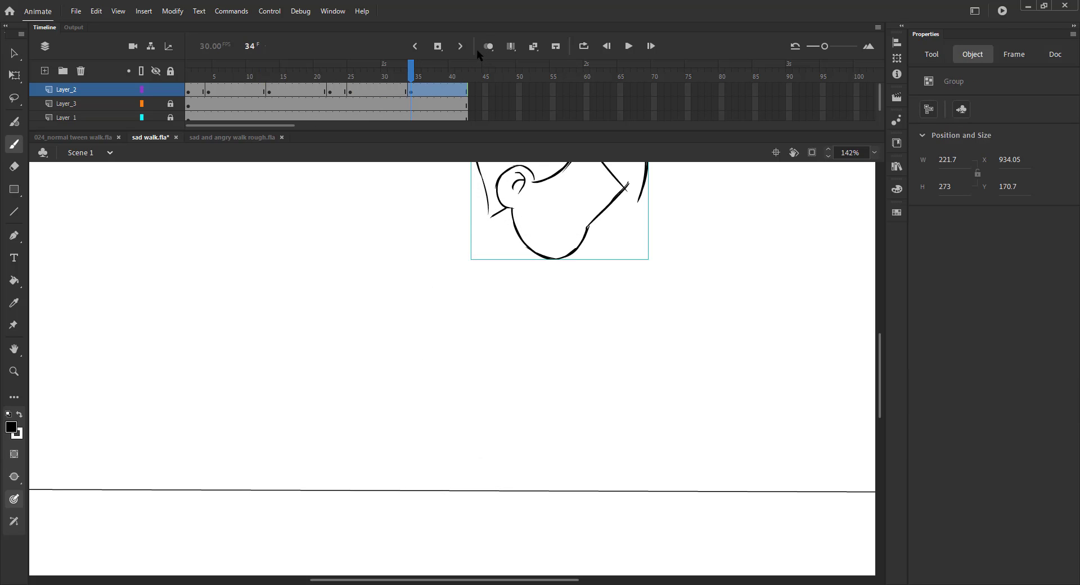
click(274, 90)
click(488, 46)
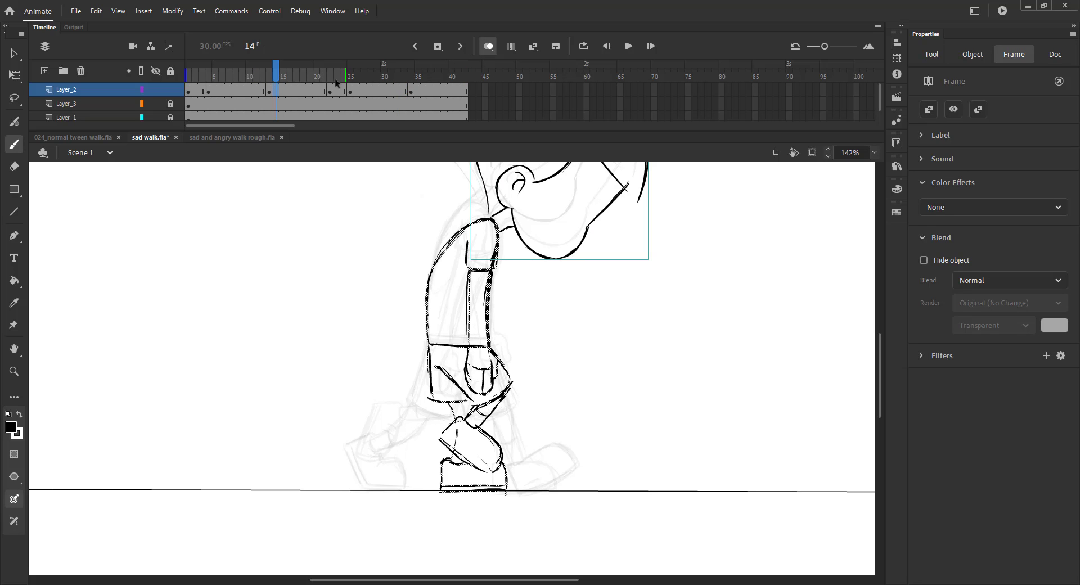
drag(399, 90, 398, 89)
key(period)
key(period)
drag(267, 74, 397, 77)
key(ctrl+s)
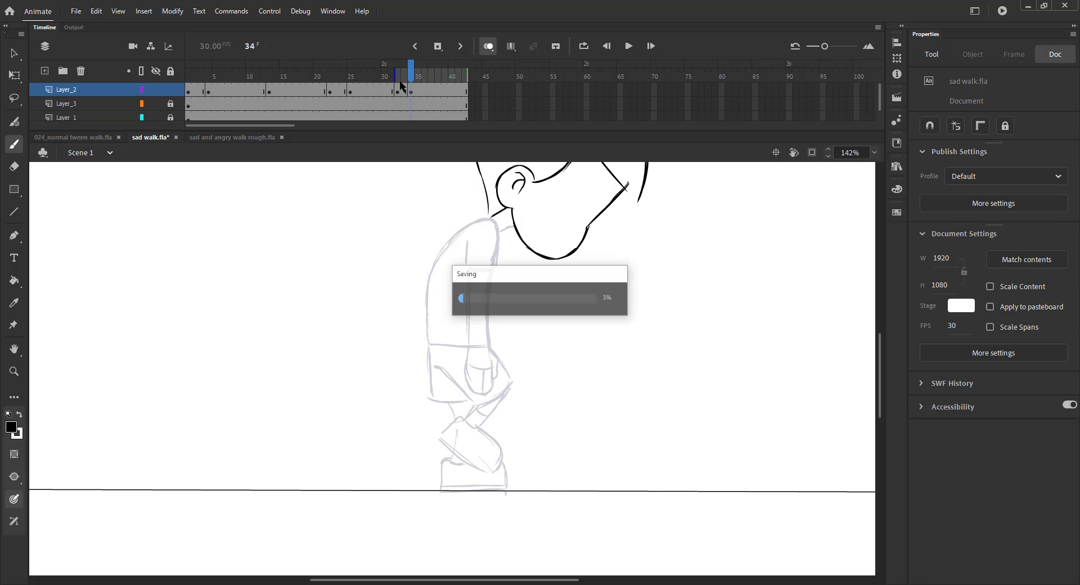
Draw the shirt's front, curved back and hem at frame 34, and the outline of the shorts below it
mouse_move(491, 218)
mouse_down()
mouse_move(500, 246)
mouse_move(484, 347)
mouse_up()
key(ctrl+s)
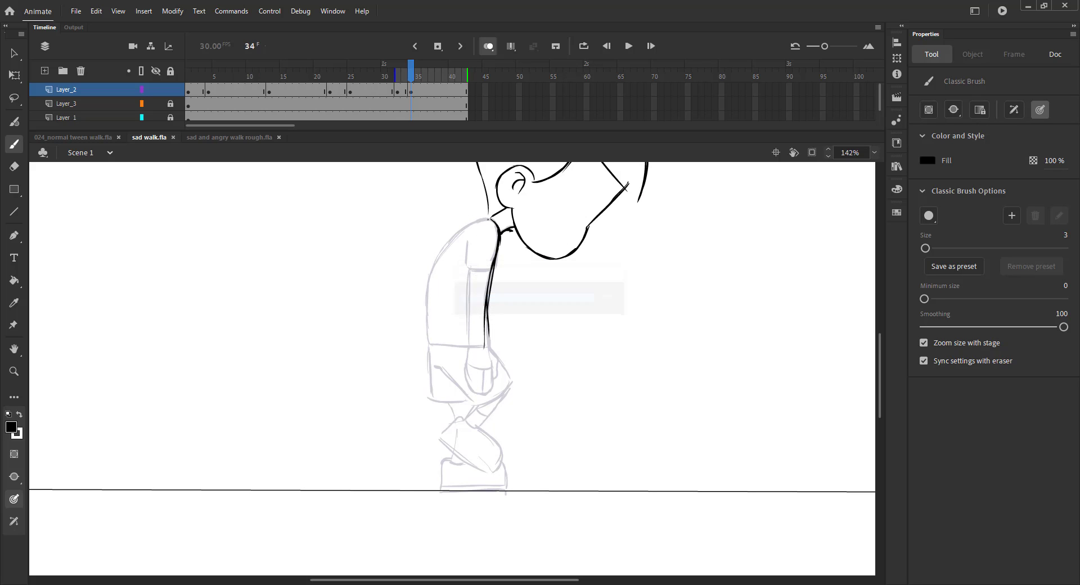
key(ctrl+z)
mouse_move(498, 226)
mouse_down()
mouse_move(477, 223)
mouse_move(439, 261)
mouse_move(427, 301)
mouse_up()
key(ctrl+s)
mouse_move(450, 246)
mouse_down()
mouse_move(432, 274)
mouse_move(428, 328)
mouse_up()
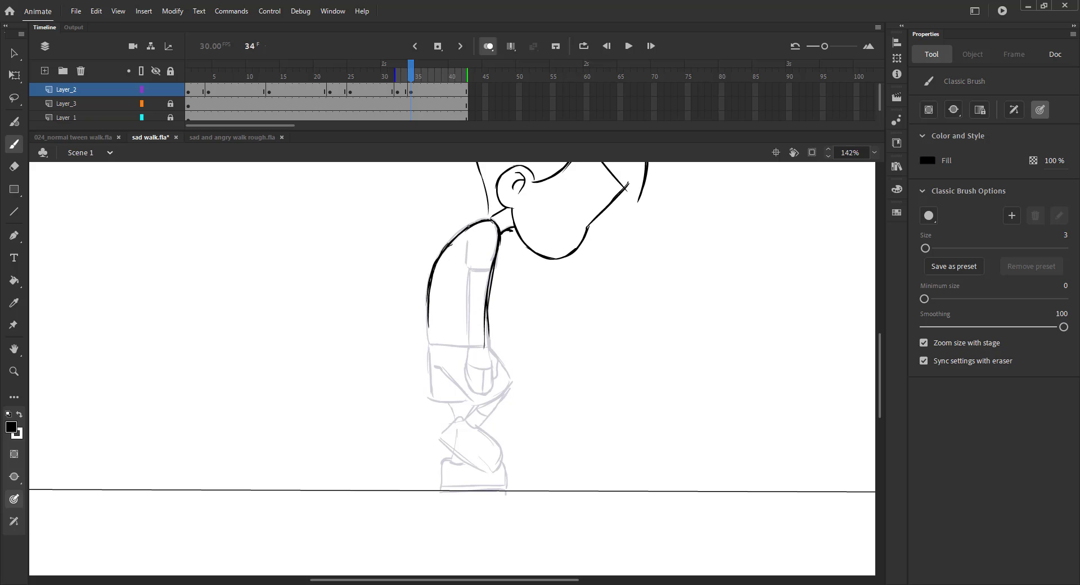
key(ctrl+z)
mouse_move(453, 243)
mouse_down()
mouse_move(427, 332)
mouse_move(486, 347)
mouse_move(489, 335)
mouse_up()
drag(431, 376, 432, 401)
mouse_move(487, 352)
mouse_down()
mouse_move(493, 400)
mouse_move(483, 401)
mouse_move(495, 400)
mouse_up()
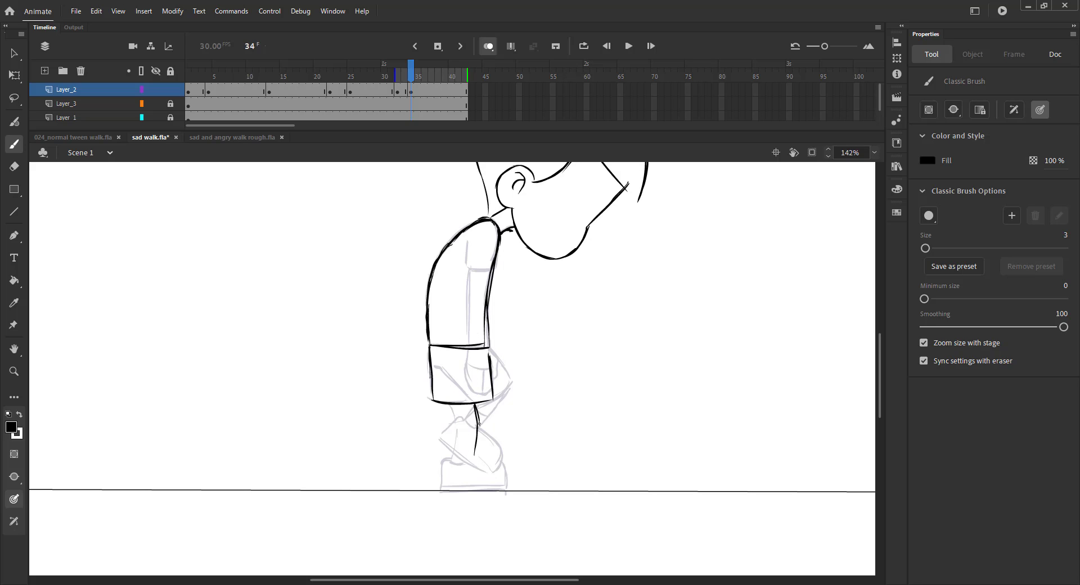
Redraw the supporting leg at frame 34 as a straight shin with a sock line and a shoe flat on the ground line
key(ctrl+z)
key(ctrl+z)
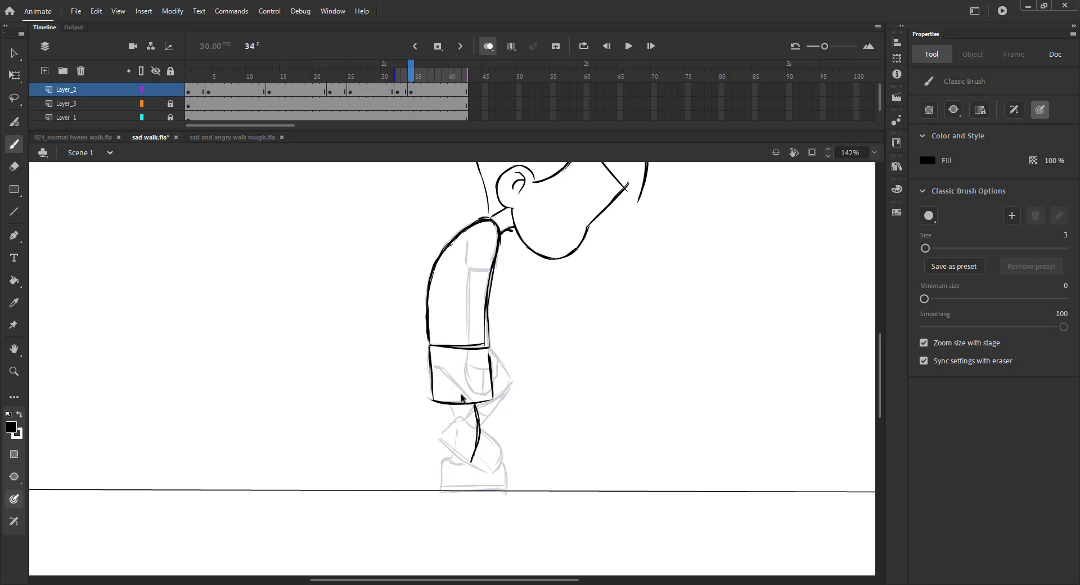
drag(477, 400, 473, 464)
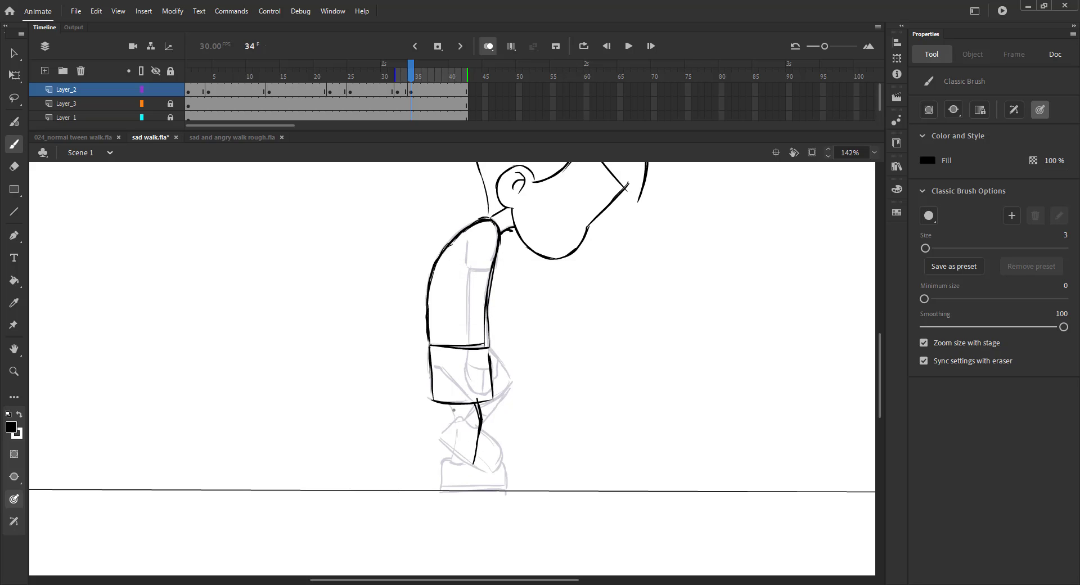
mouse_move(453, 416)
mouse_down()
mouse_move(442, 488)
mouse_move(506, 463)
mouse_move(513, 488)
mouse_up()
drag(441, 489, 507, 489)
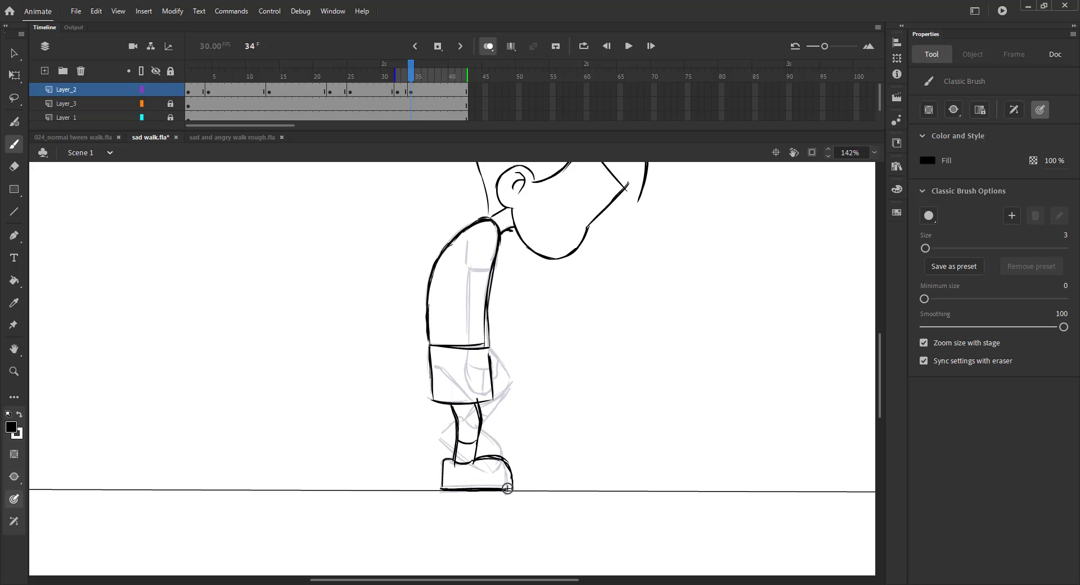
Draw the far passing leg behind the supporting leg at frame 34, with a bent forward knee and a lifted shoe, and save
mouse_move(487, 345)
mouse_down()
mouse_move(513, 383)
mouse_move(502, 398)
mouse_up()
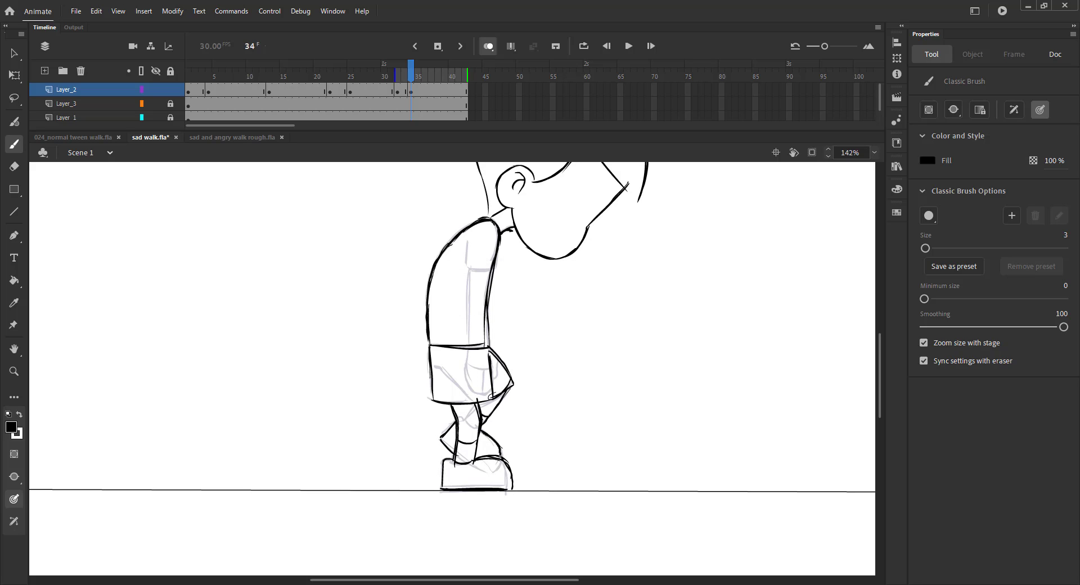
drag(444, 435, 453, 448)
key(ctrl+s)
Clear the reference keyframe at frame 32, copy the first pose to frame 37, and save with onion skinning on at frame 34
click(398, 91)
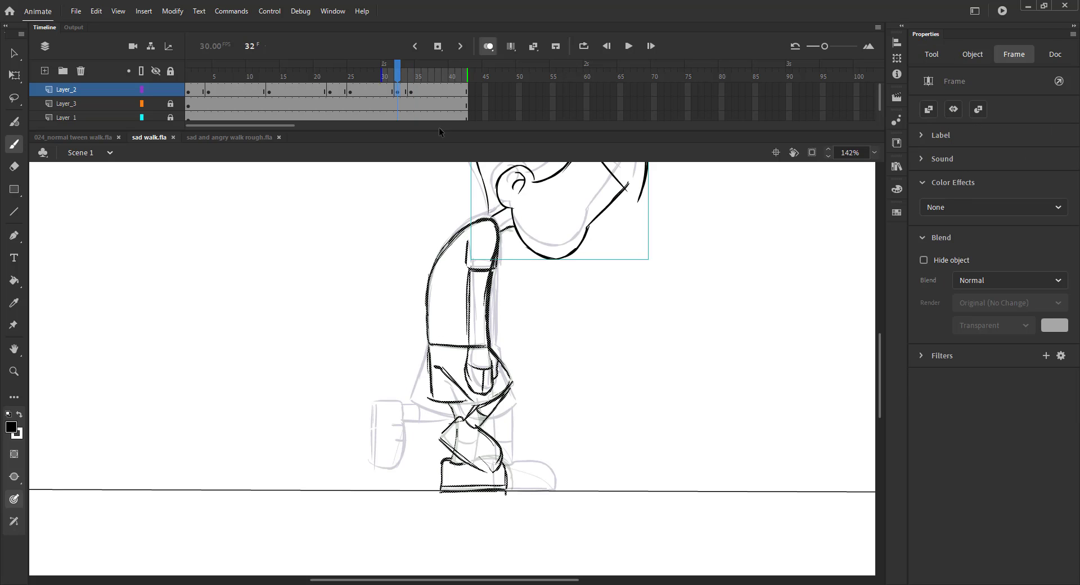
key(shift+F6)
click(488, 47)
key(ctrl+s)
double_click(195, 90)
drag(196, 90, 411, 79)
key(ctrl+s)
click(488, 47)
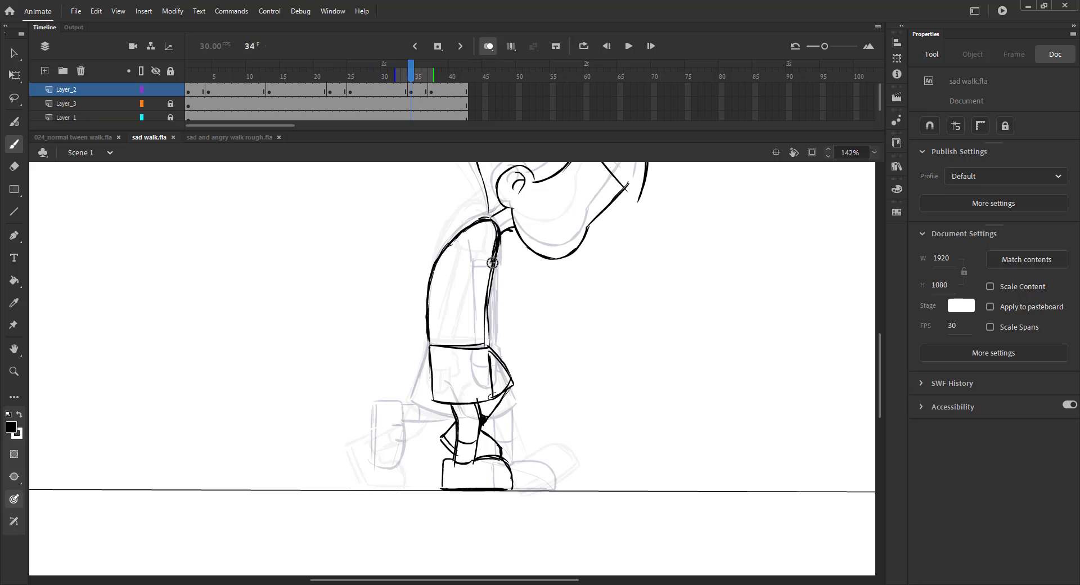
Draw the near arm's short sleeve over the shirt at frame 34
drag(473, 236, 465, 258)
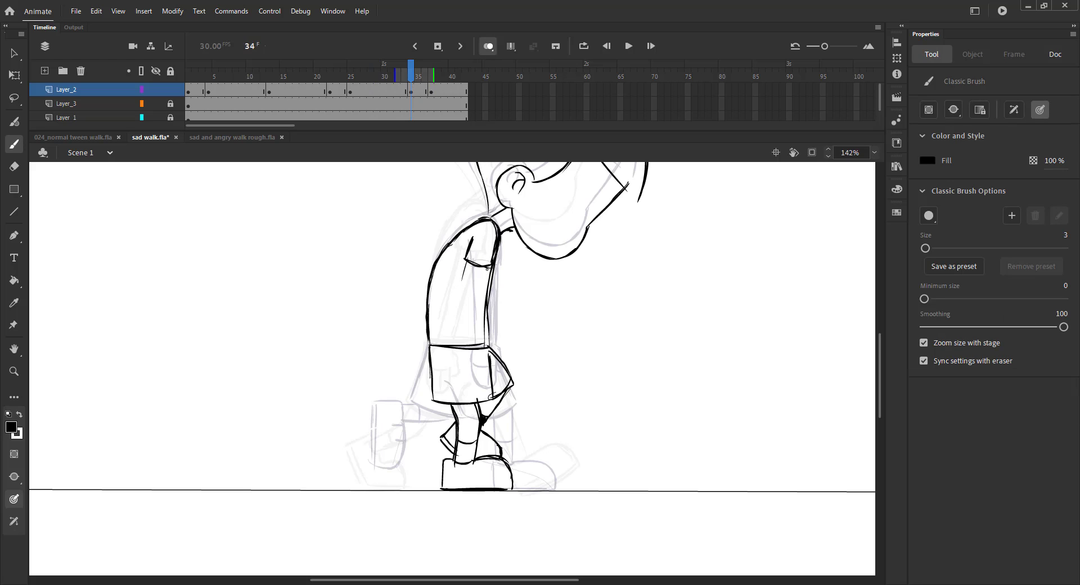
drag(483, 272, 471, 353)
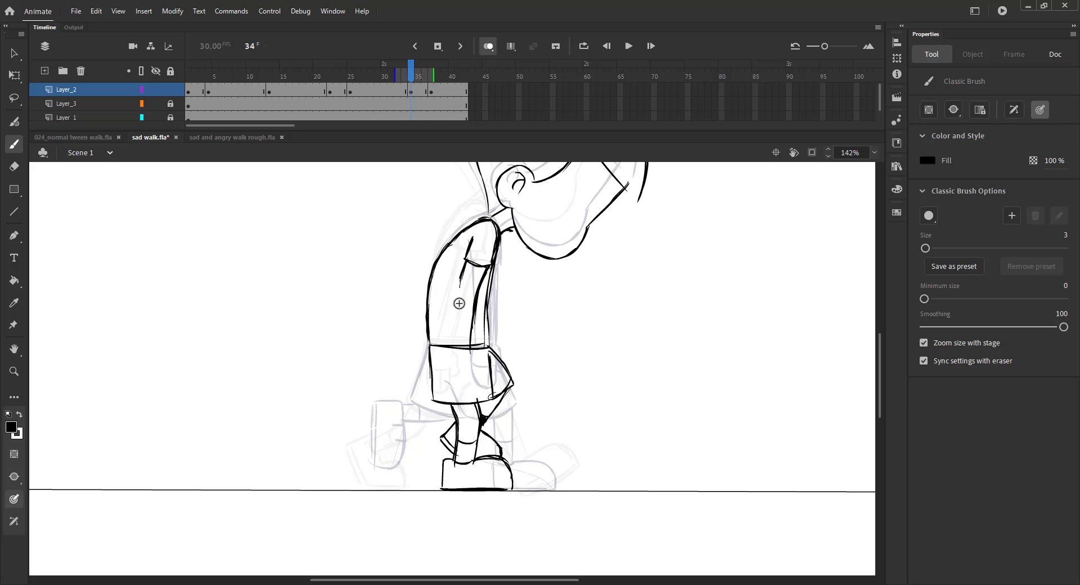
mouse_move(461, 271)
mouse_down()
mouse_move(454, 339)
mouse_move(472, 385)
mouse_move(478, 357)
mouse_up()
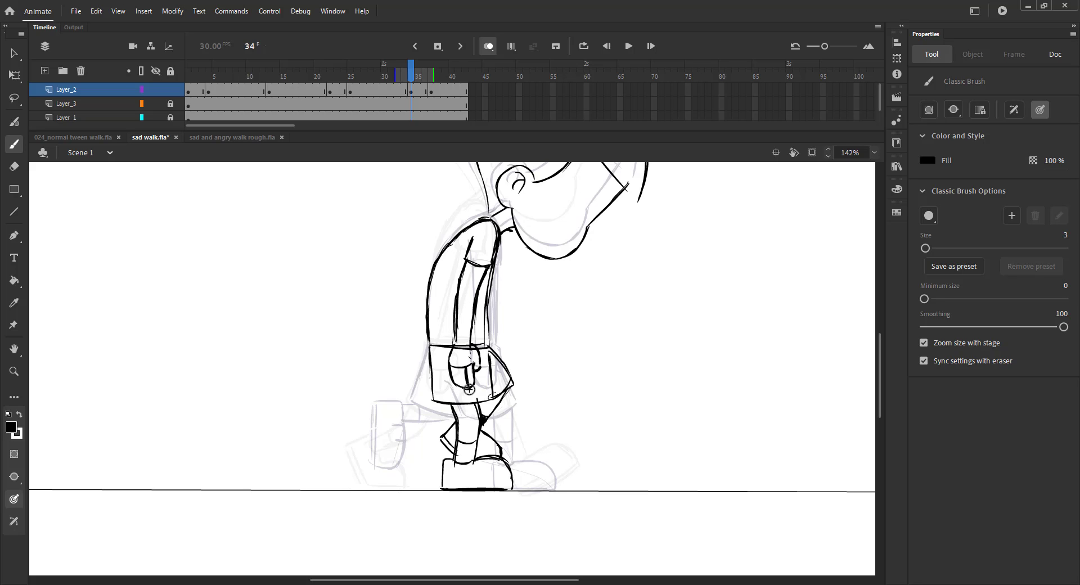
key(ctrl+z)
key(ctrl+z)
key(ctrl+z)
key(ctrl+z)
key(ctrl+z)
key(ctrl+z)
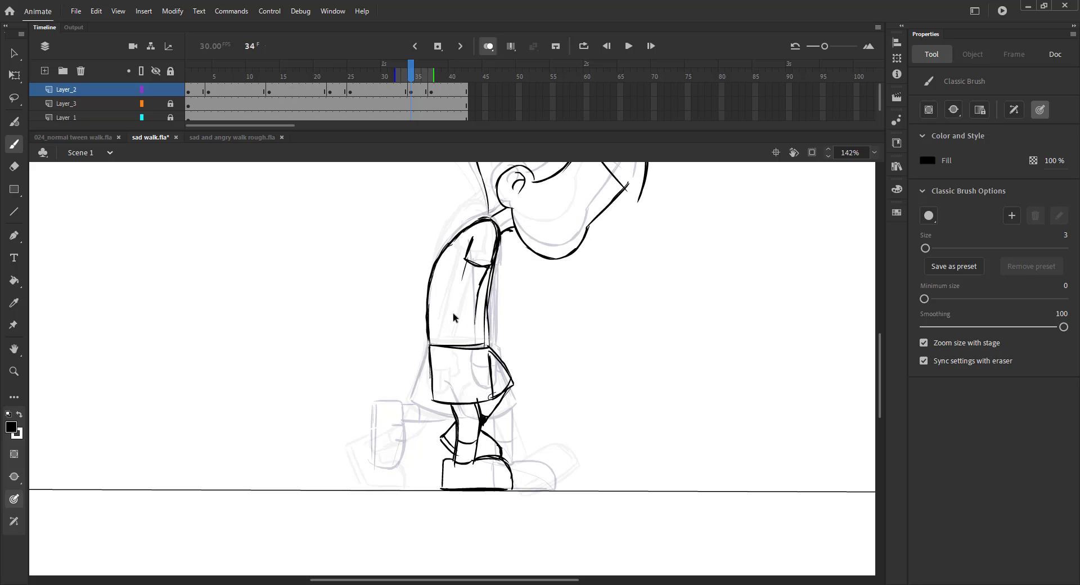
Draw the near forearm hanging slightly back at frame 34, with a hand and fingers over the shorts, and save
drag(483, 267, 457, 370)
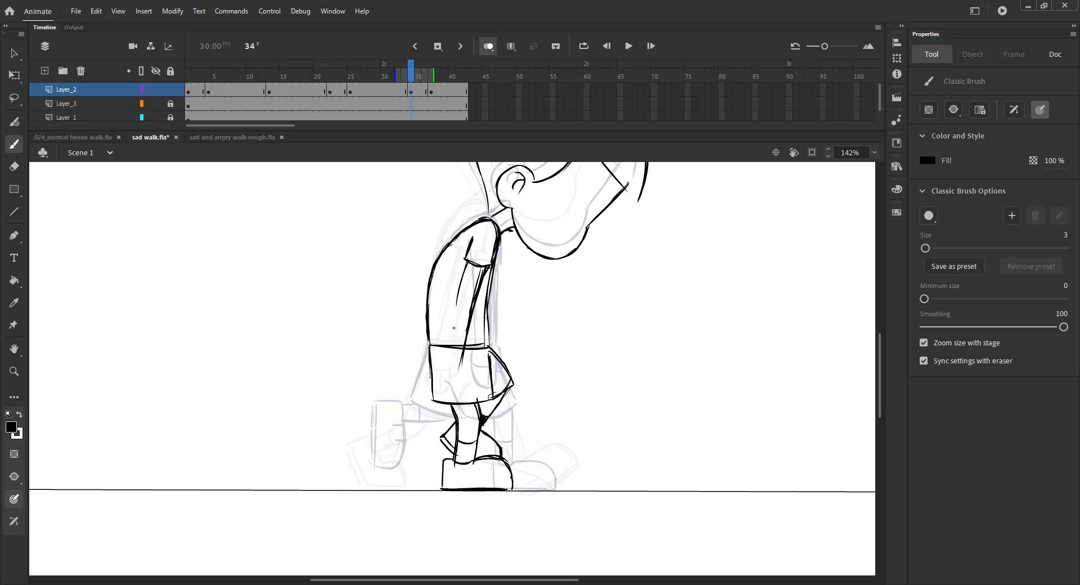
mouse_move(454, 328)
mouse_down()
mouse_move(456, 356)
mouse_move(462, 349)
mouse_move(448, 375)
mouse_move(467, 368)
mouse_move(461, 389)
mouse_move(450, 370)
mouse_up()
drag(461, 373, 460, 389)
key(ctrl+s)
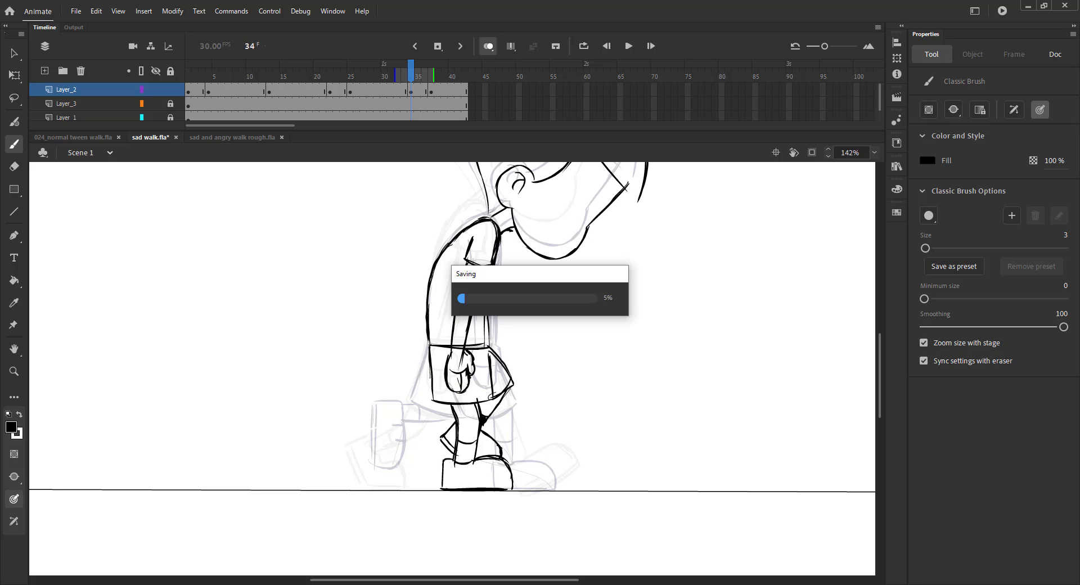
Turn off onion skinning and remove the temporary reference keyframe at frame 37
key(ctrl+2)
key(v)
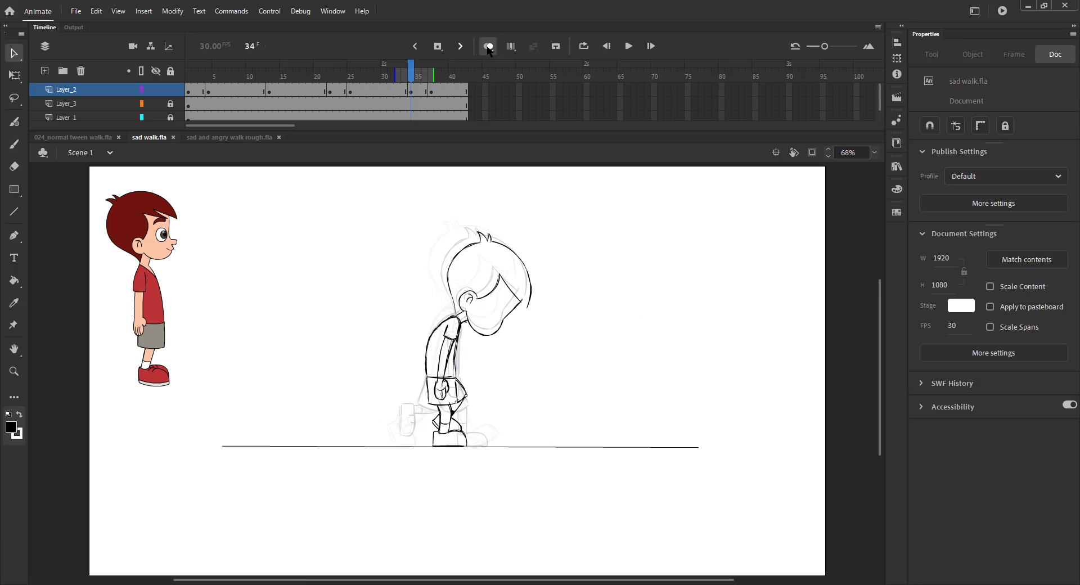
click(488, 46)
click(430, 91)
drag(431, 72, 427, 105)
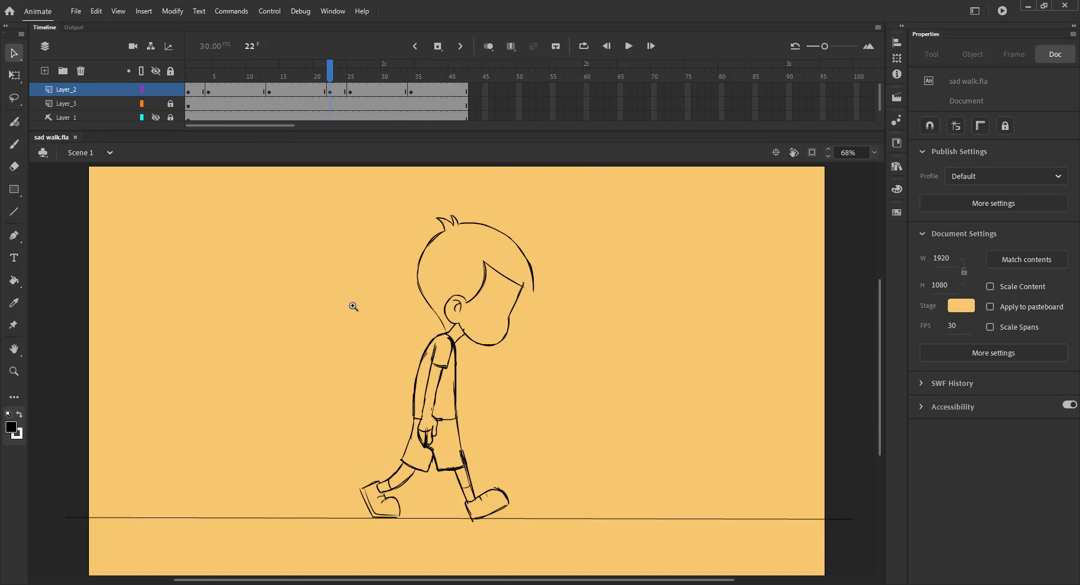
Draw the far arm at frame 22 with a sleeve edge and a hand in front of the body, using onion skins from frame 1
key(z)
drag(349, 304, 536, 483)
key(b)
click(488, 46)
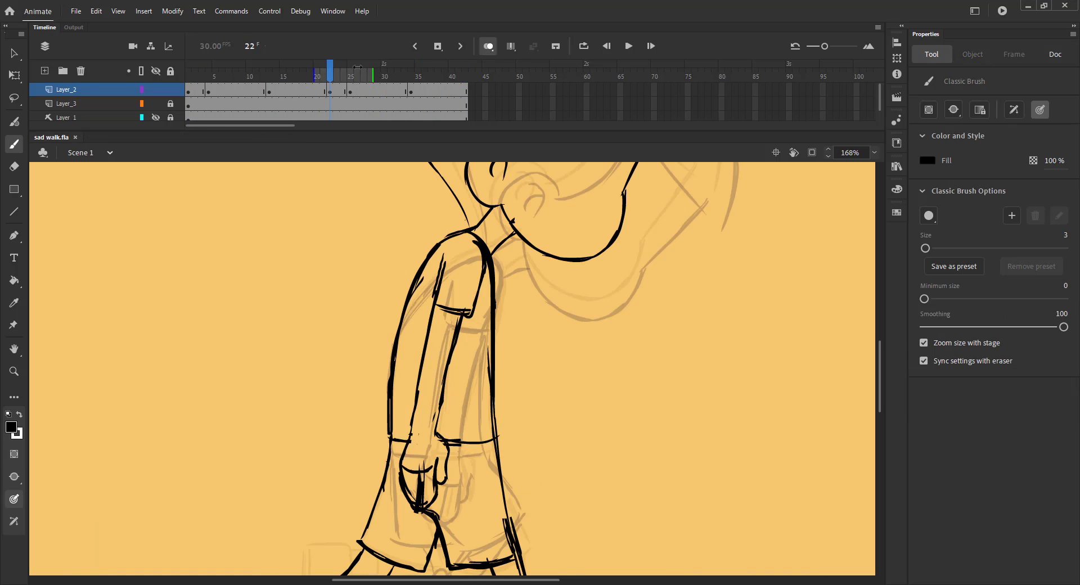
drag(316, 75, 172, 86)
drag(488, 259, 511, 423)
mouse_move(504, 381)
mouse_down()
mouse_move(526, 474)
mouse_move(522, 419)
mouse_up()
key(ctrl+z)
key(space)
drag(511, 381, 519, 423)
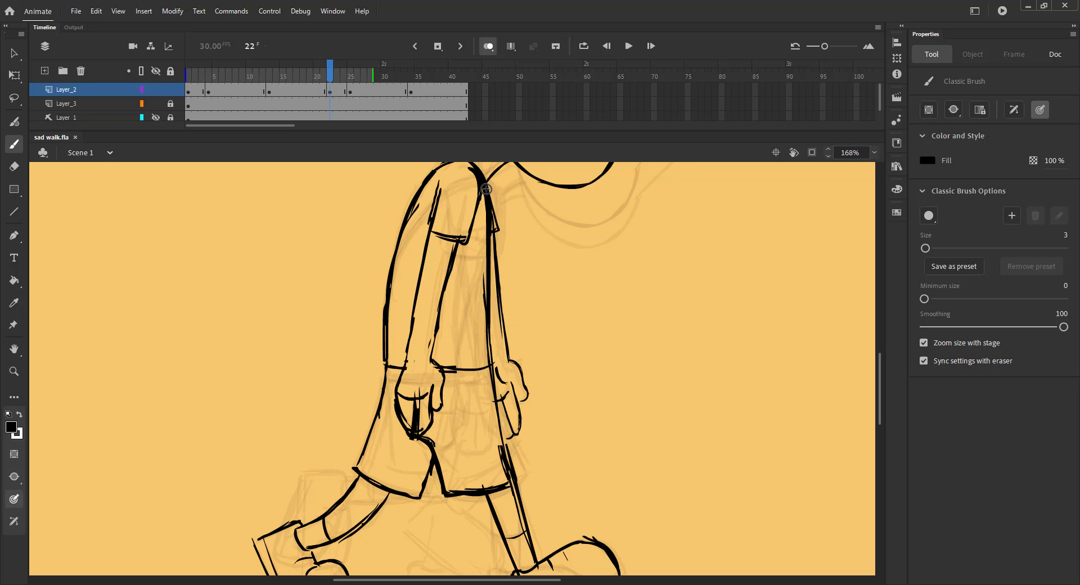
key(ctrl+2)
key(v)
click(488, 48)
Go to frame 25, save, and show onion skins of the neighbouring poses around its arm and shorts
drag(330, 75, 349, 91)
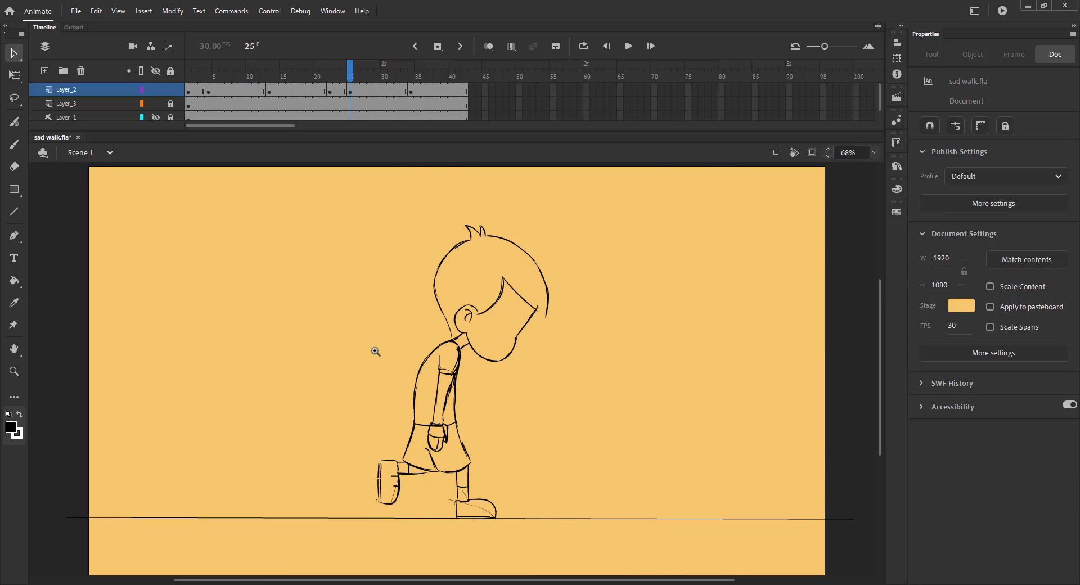
key(z)
drag(377, 355, 503, 448)
drag(487, 405, 477, 364)
key(b)
key(ctrl+s)
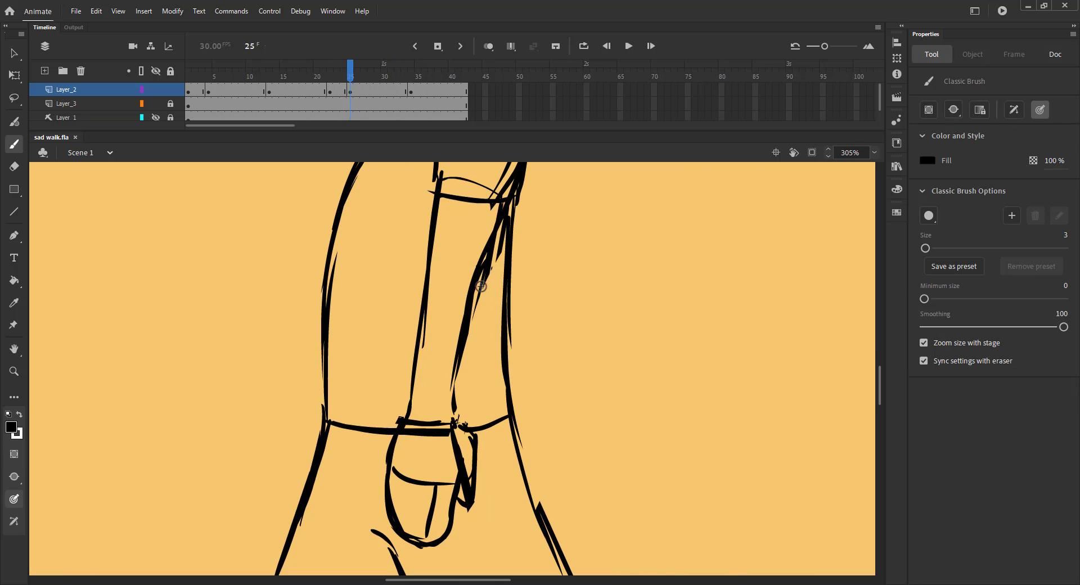
click(488, 47)
click(349, 78)
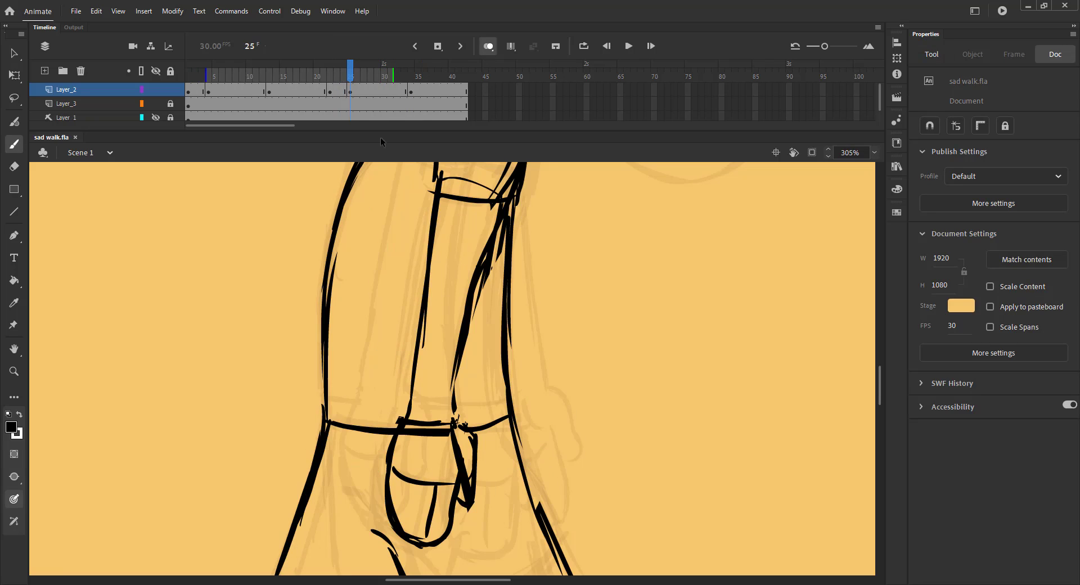
drag(511, 391, 528, 454)
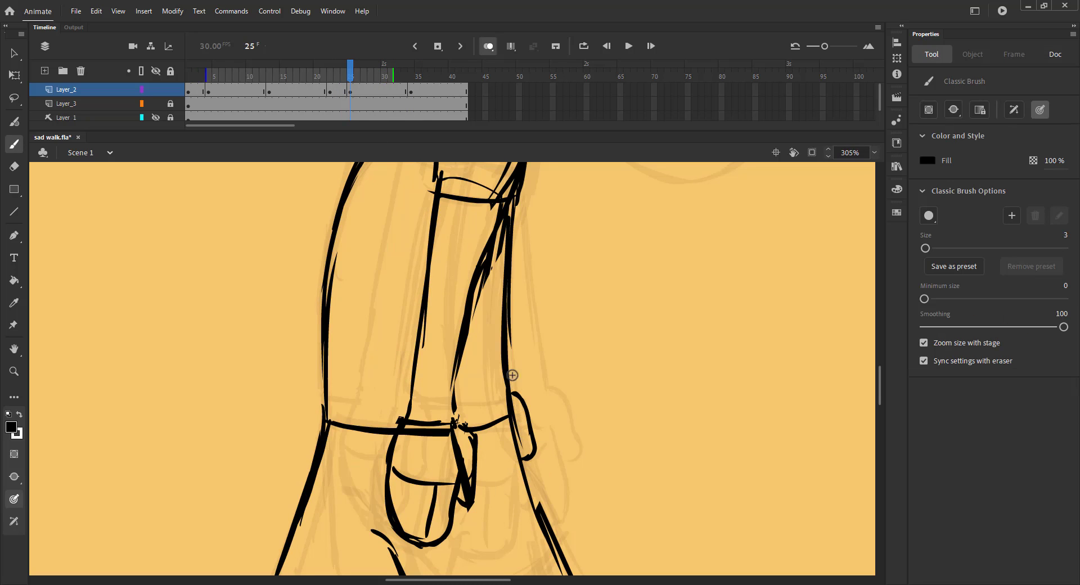
drag(528, 402, 528, 405)
drag(521, 393, 535, 437)
key(ctrl+z)
key(ctrl+z)
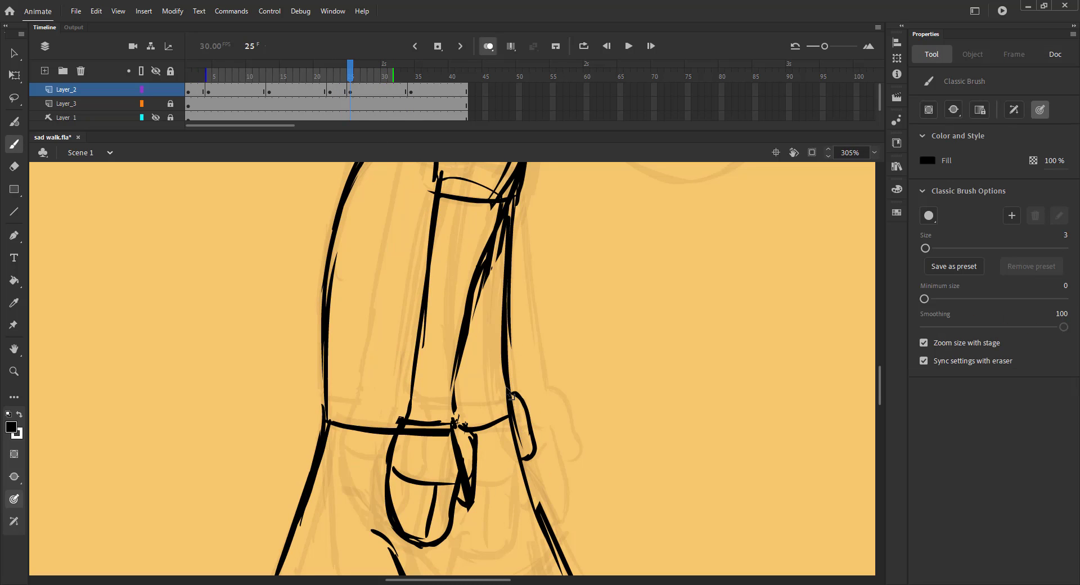
key(ctrl+z)
Draw the edge of the far forearm and its hand protruding in front of the shorts at frame 25, and save
drag(508, 337, 541, 493)
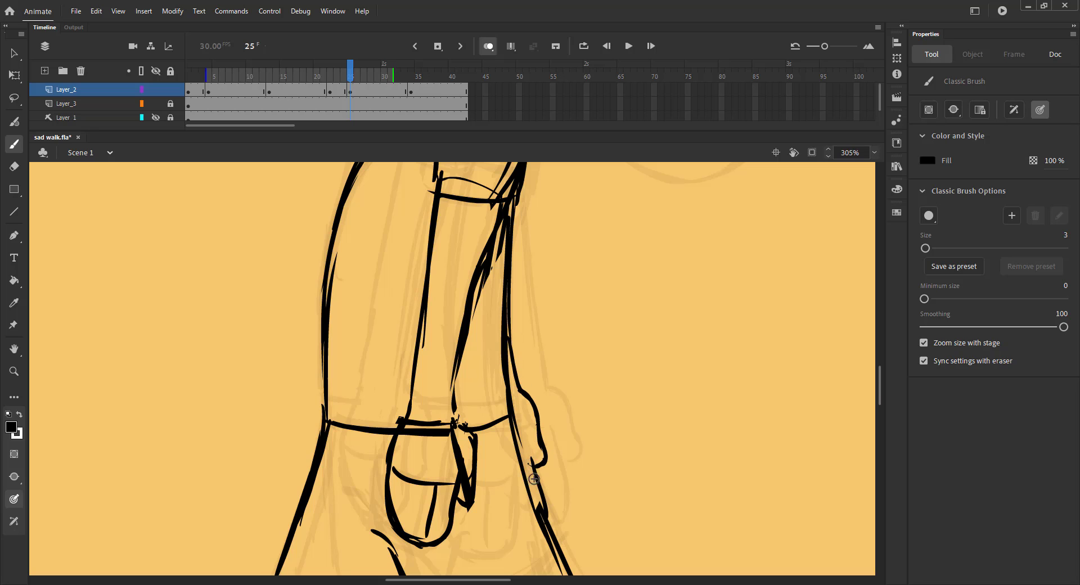
drag(524, 433, 536, 488)
key(ctrl+2)
key(ctrl+s)
Turn off onion skinning, scrub through the remaining poses and play back the walk
click(488, 46)
mouse_move(350, 72)
mouse_down()
mouse_move(232, 89)
mouse_move(430, 74)
mouse_up()
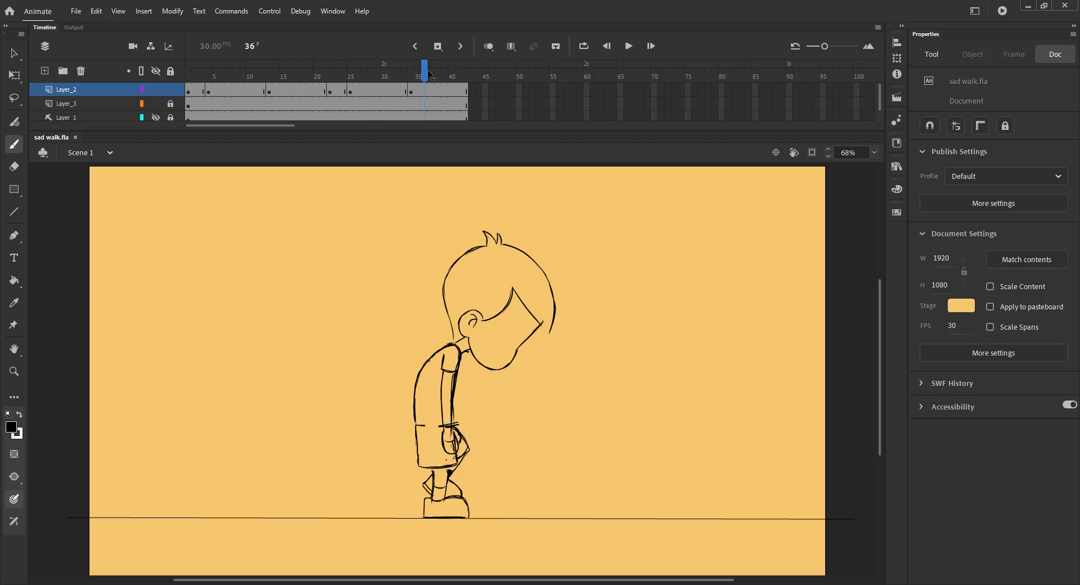
key(Return)
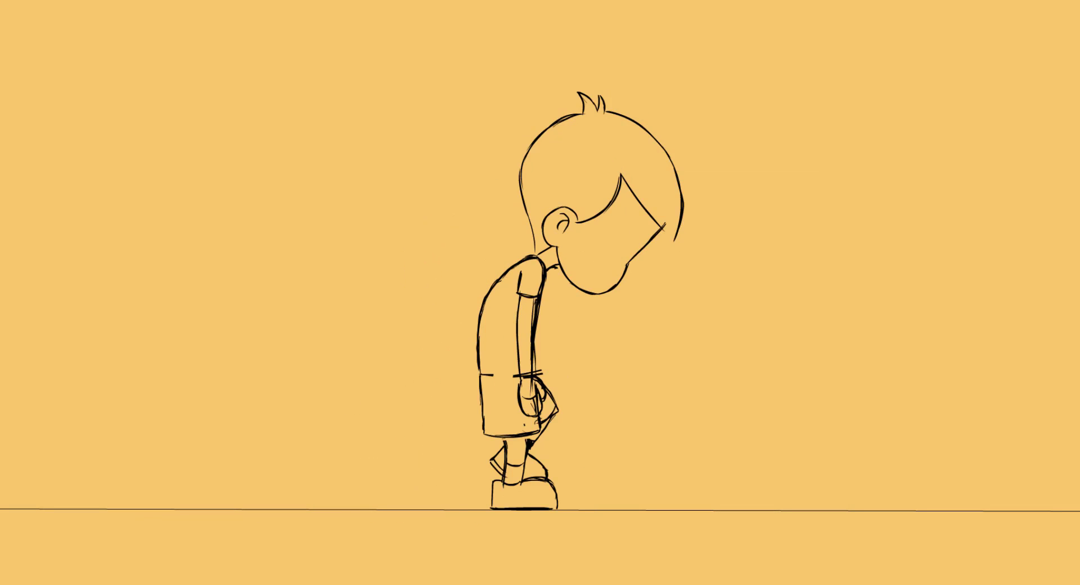